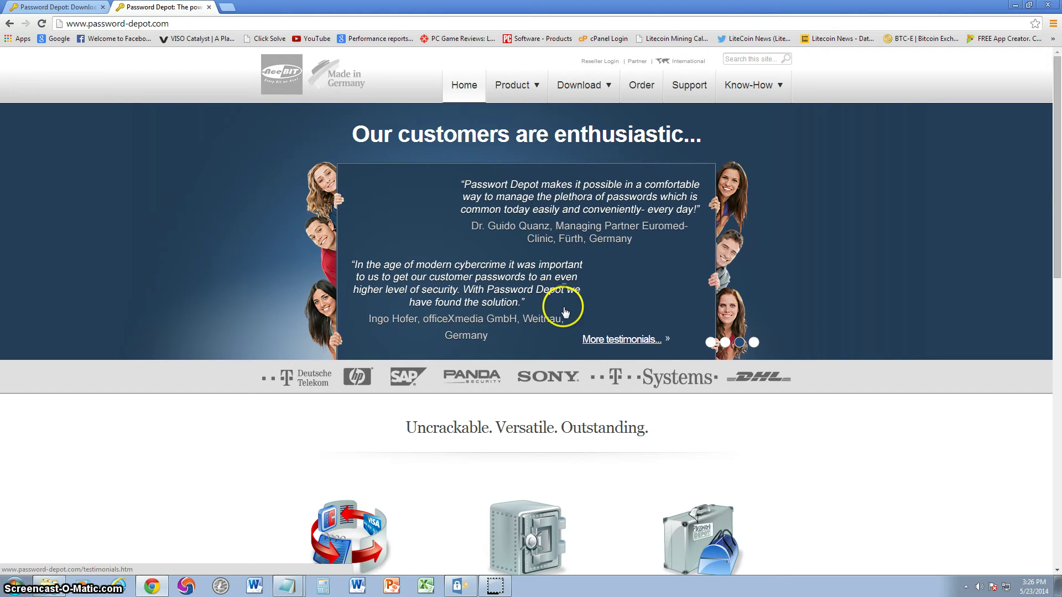
Bring the Password Depot window forward, raise it, and show the File page with test.psw7 listed
{"action": "scroll", "coordinate": [1050, 190], "scroll_direction": "down", "scroll_amount": 1}
{"action": "scroll", "coordinate": [1052, 188], "scroll_direction": "up", "scroll_amount": 1}
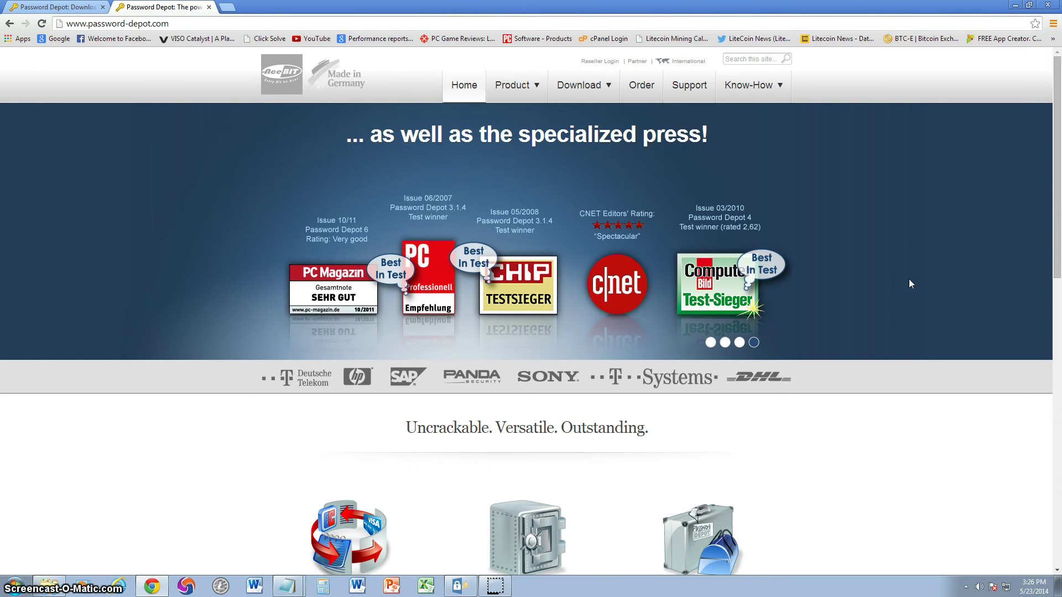
{"action": "left_click", "coordinate": [557, 571]}
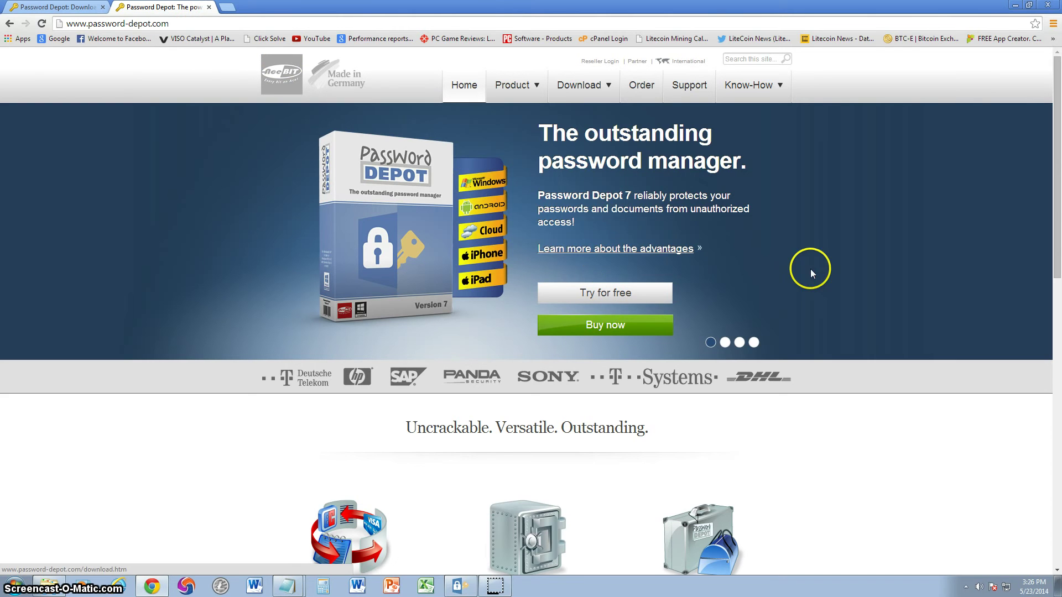
{"action": "left_click", "coordinate": [458, 585]}
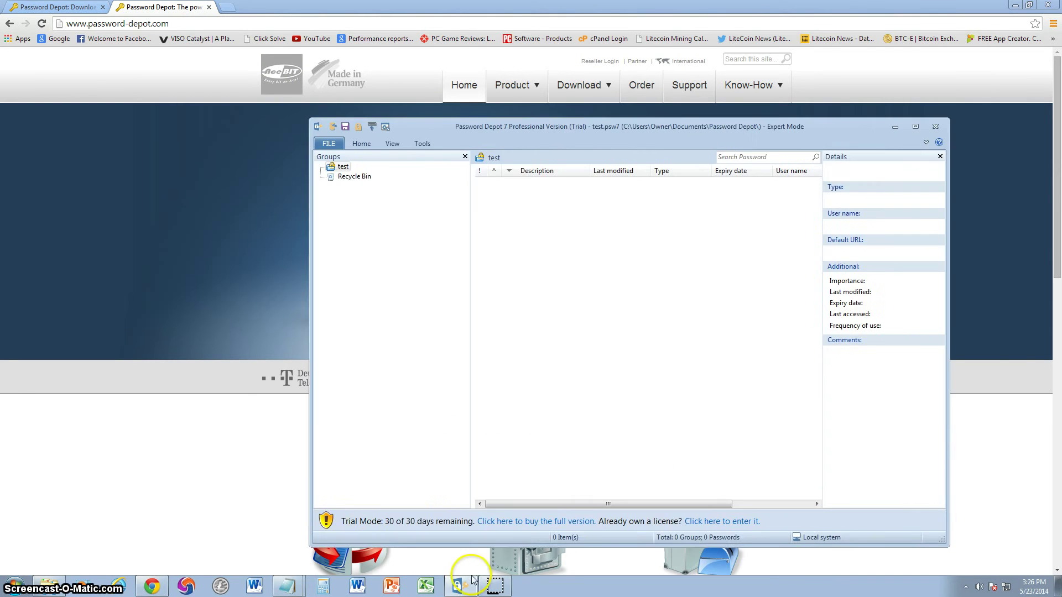
{"action": "mouse_move", "coordinate": [528, 118]}
{"action": "left_mouse_down"}
{"action": "mouse_move", "coordinate": [549, 89]}
{"action": "mouse_move", "coordinate": [514, 106]}
{"action": "left_mouse_up"}
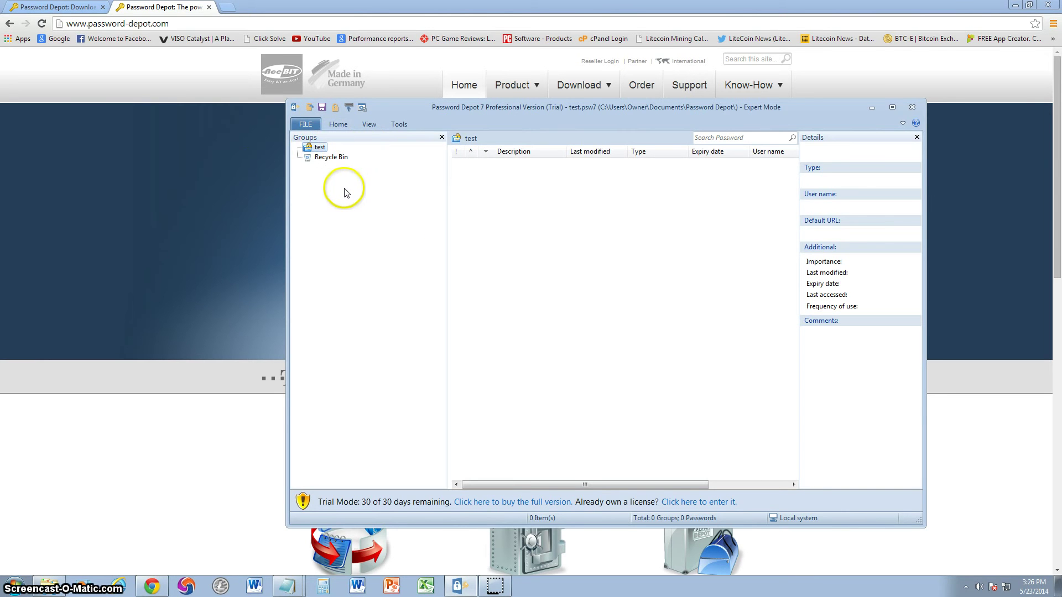
{"action": "left_click", "coordinate": [305, 124]}
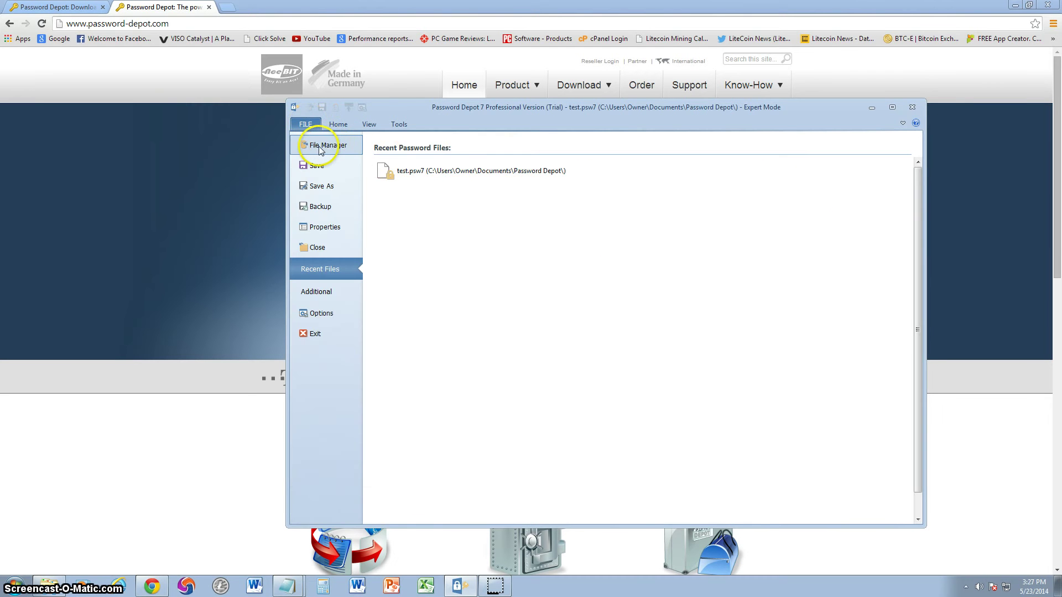
Open the File Manager, start a new password file, then cancel the New File dialog
{"action": "left_click", "coordinate": [318, 146]}
{"action": "left_click", "coordinate": [332, 149]}
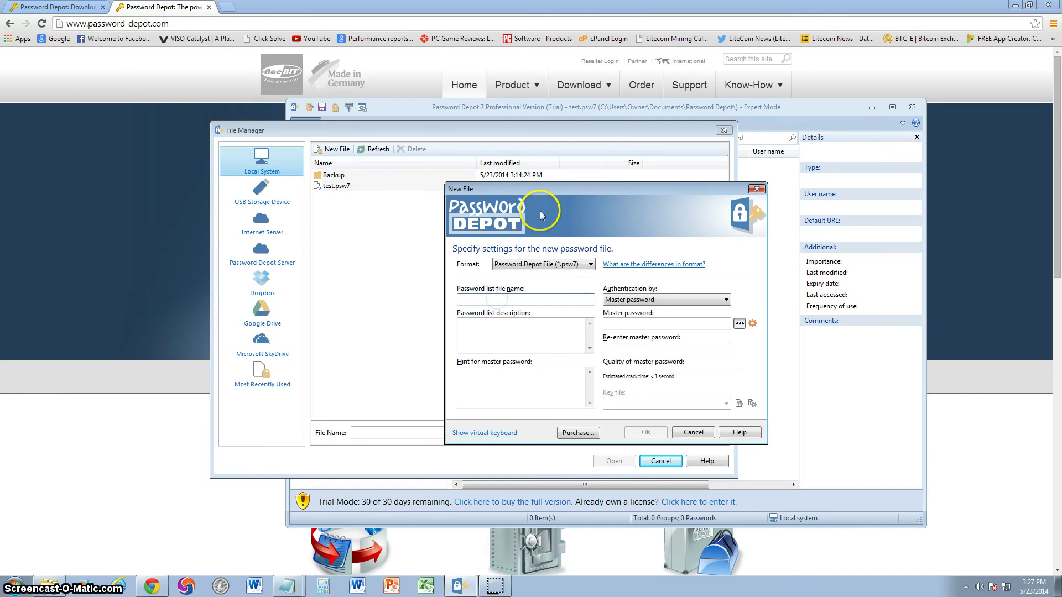
{"action": "left_click_drag", "start_coordinate": [539, 189], "coordinate": [487, 171]}
{"action": "left_click", "coordinate": [461, 280]}
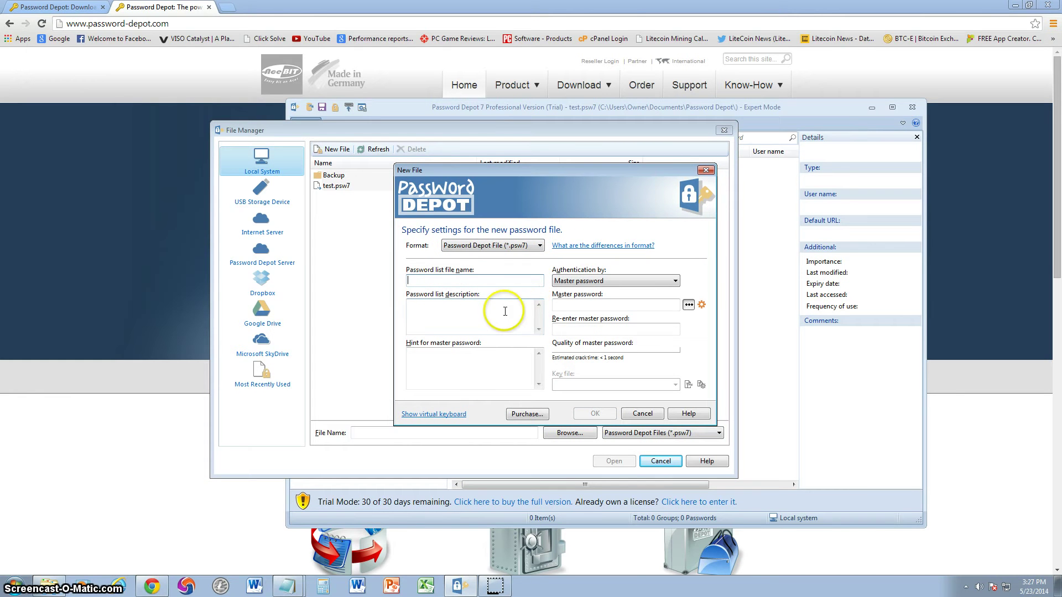
{"action": "left_click", "coordinate": [582, 305]}
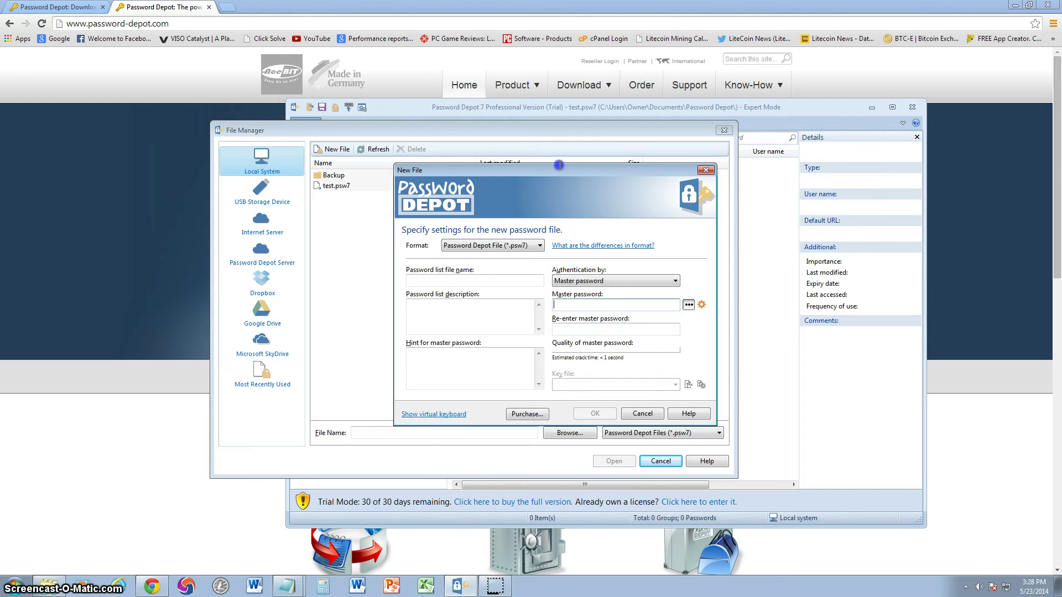
{"action": "left_click_drag", "start_coordinate": [557, 166], "coordinate": [552, 163]}
{"action": "left_click", "coordinate": [464, 311]}
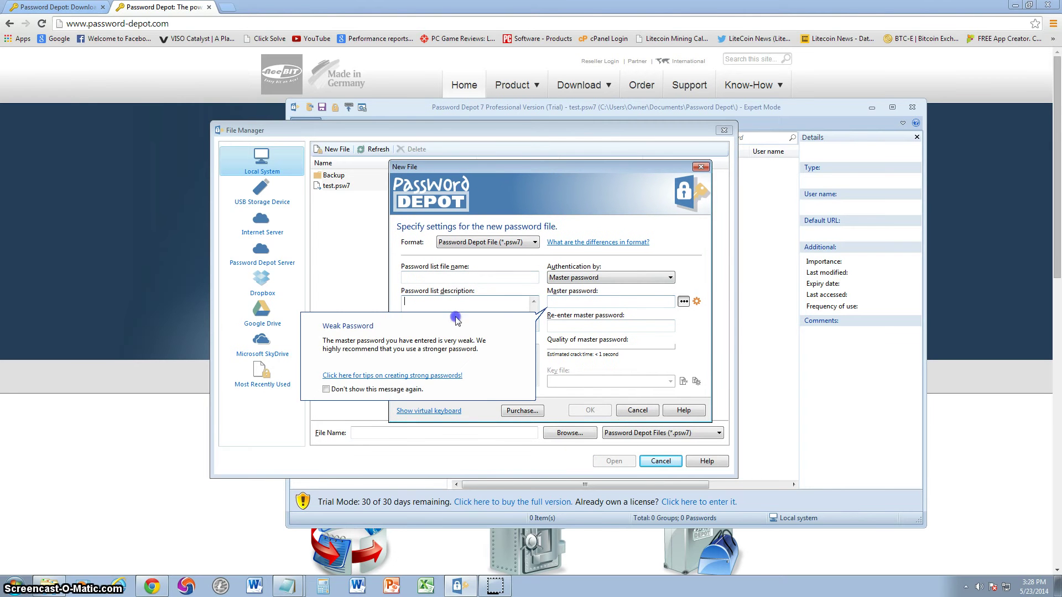
{"action": "left_click", "coordinate": [618, 415]}
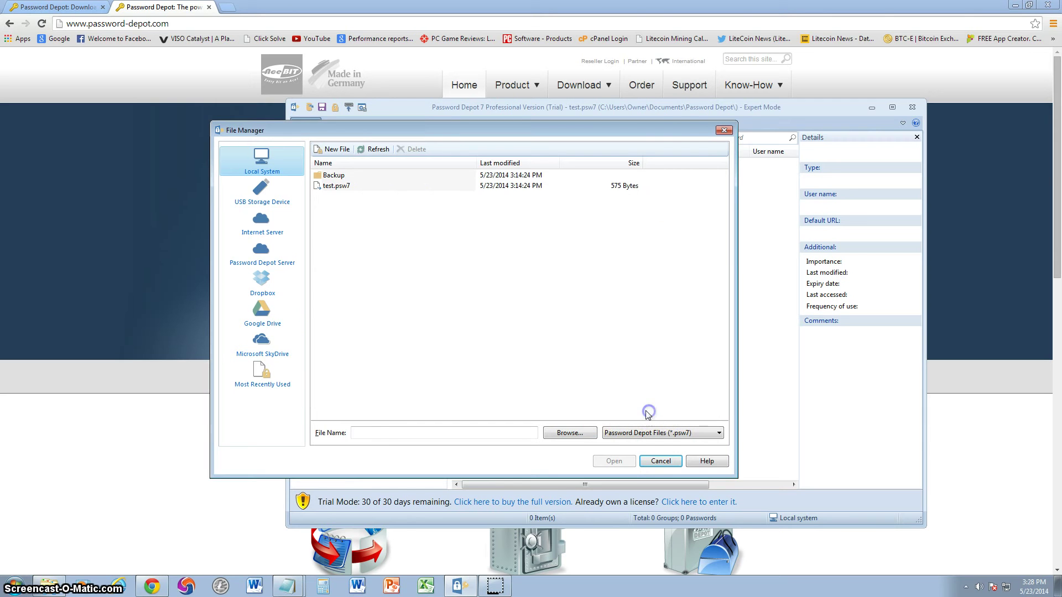
Close File Manager and add a new 'bank test' entry with its user name, password and confirmation
{"action": "left_click", "coordinate": [722, 131]}
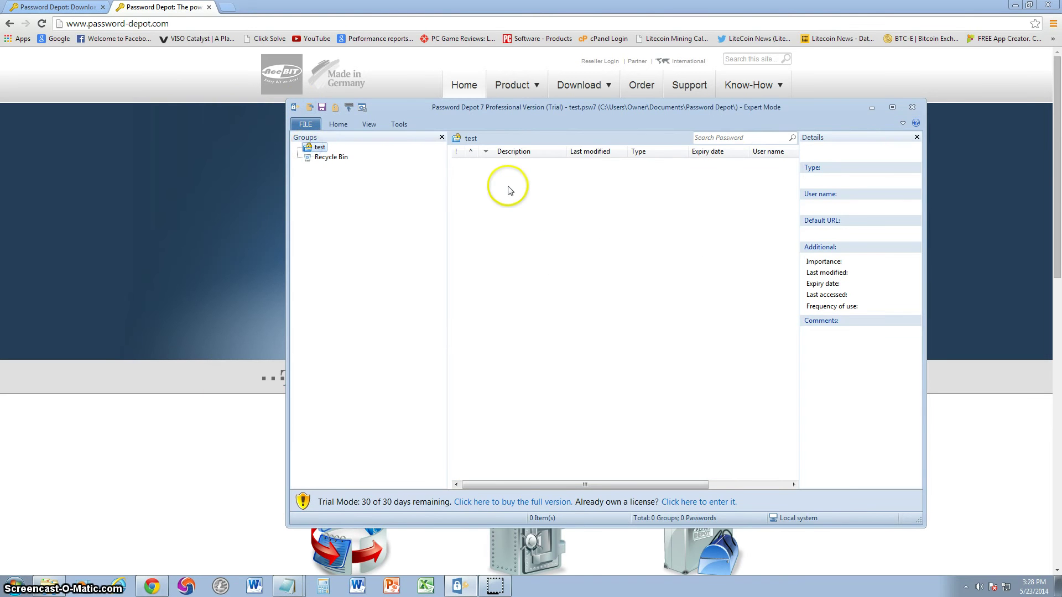
{"action": "left_click", "coordinate": [338, 125]}
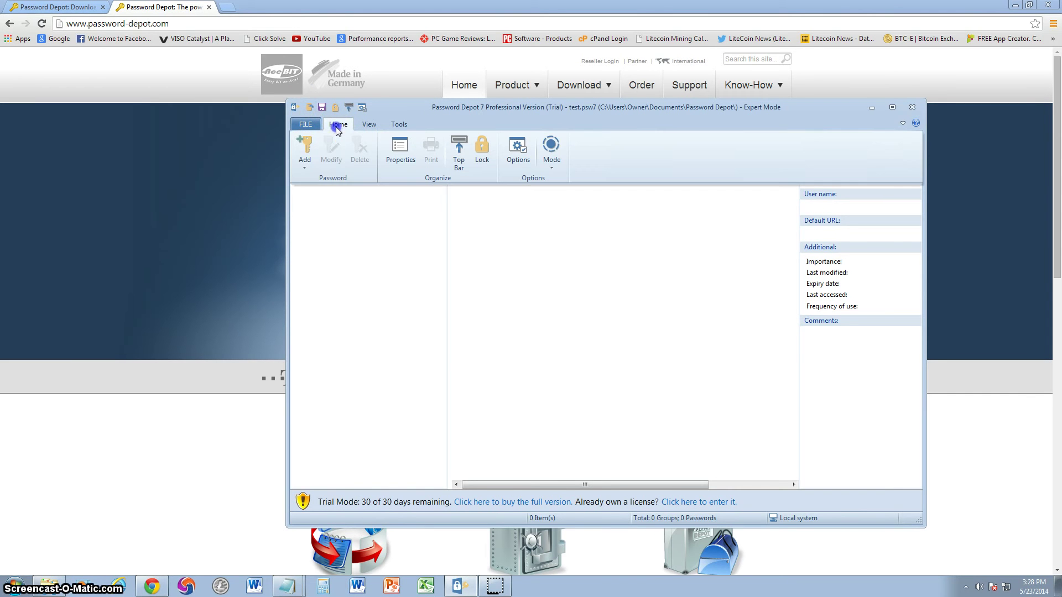
{"action": "left_click", "coordinate": [309, 151]}
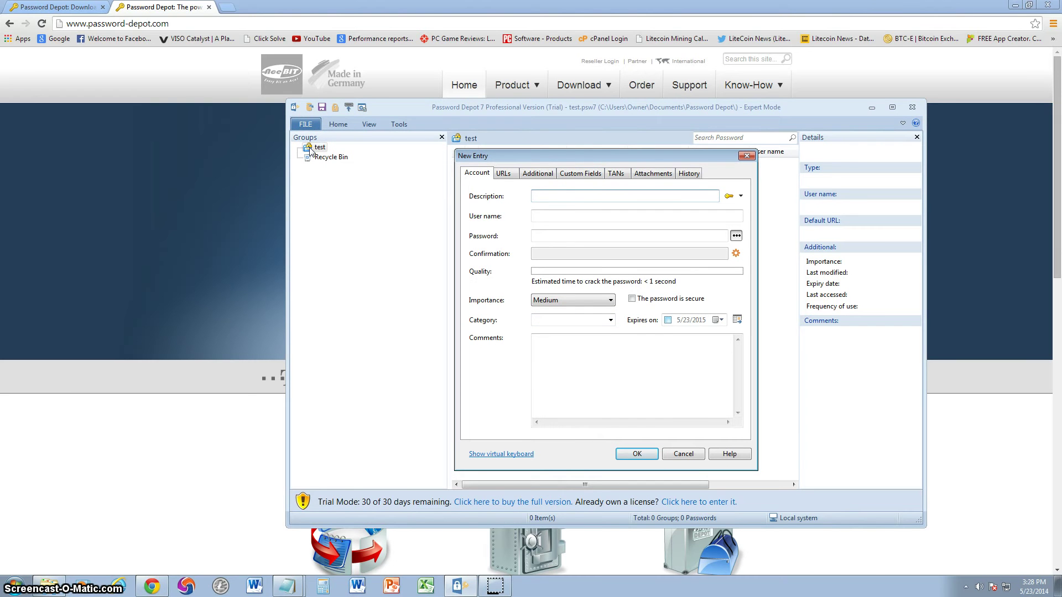
{"action": "type", "text": "bank test"}
{"action": "left_click", "coordinate": [611, 217]}
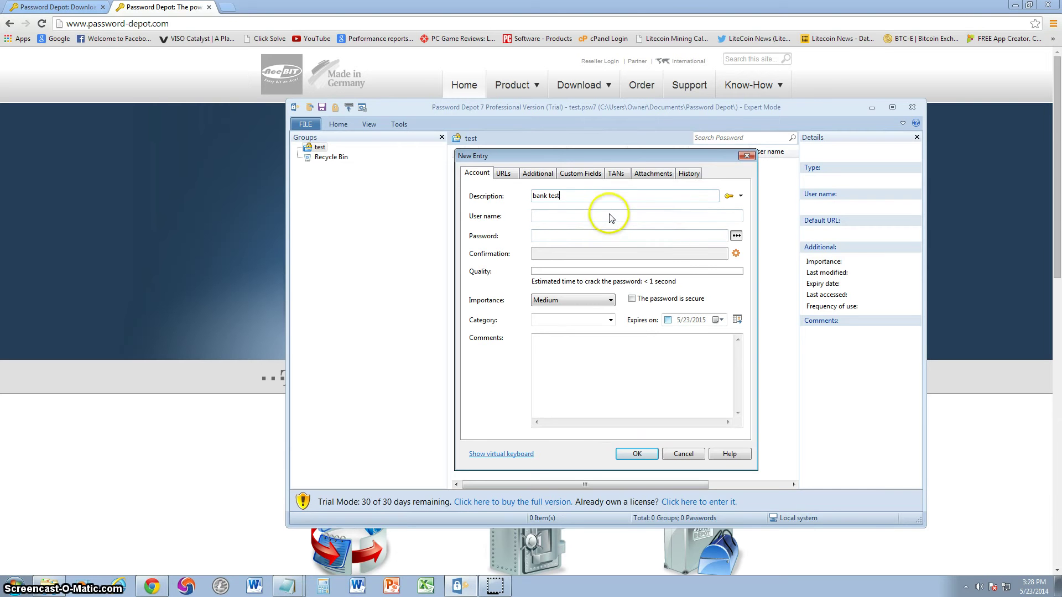
{"action": "type", "text": "test2"}
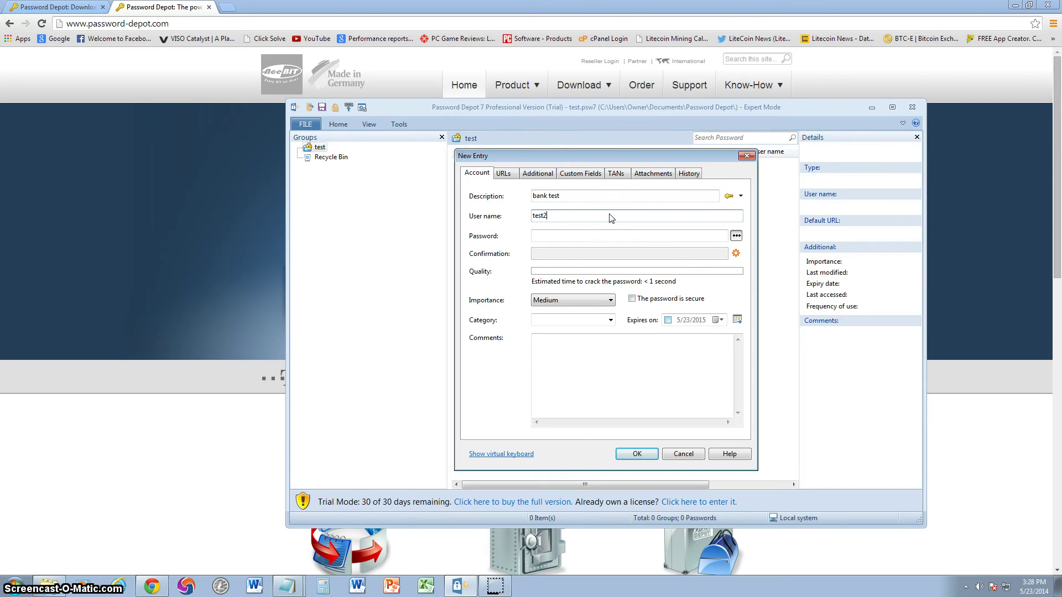
{"action": "key", "text": "BackSpace"}
{"action": "type", "text": "123"}
{"action": "left_click", "coordinate": [617, 242]}
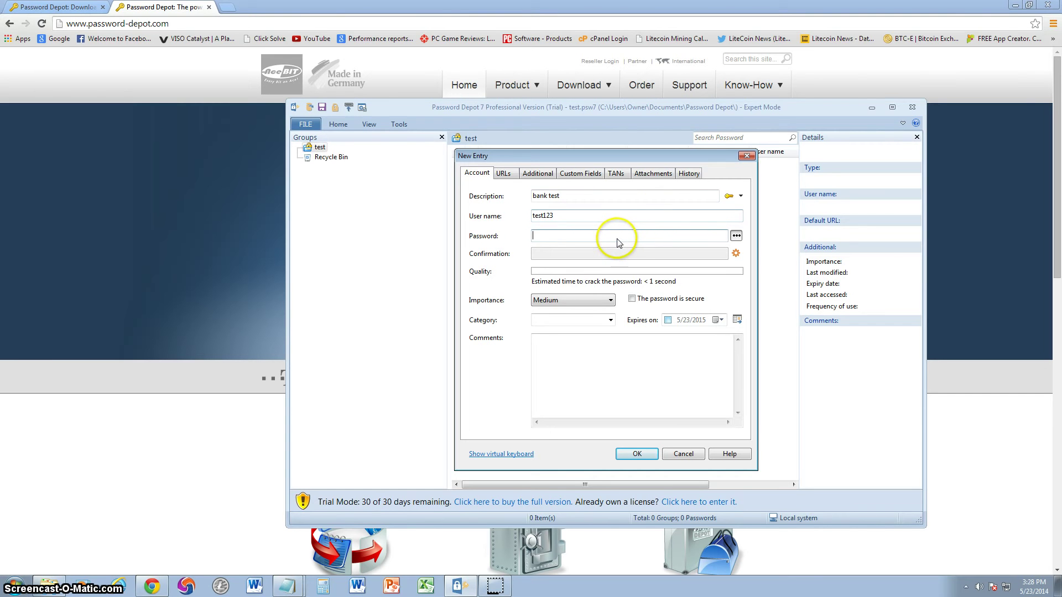
{"action": "type", "text": "•••••••"}
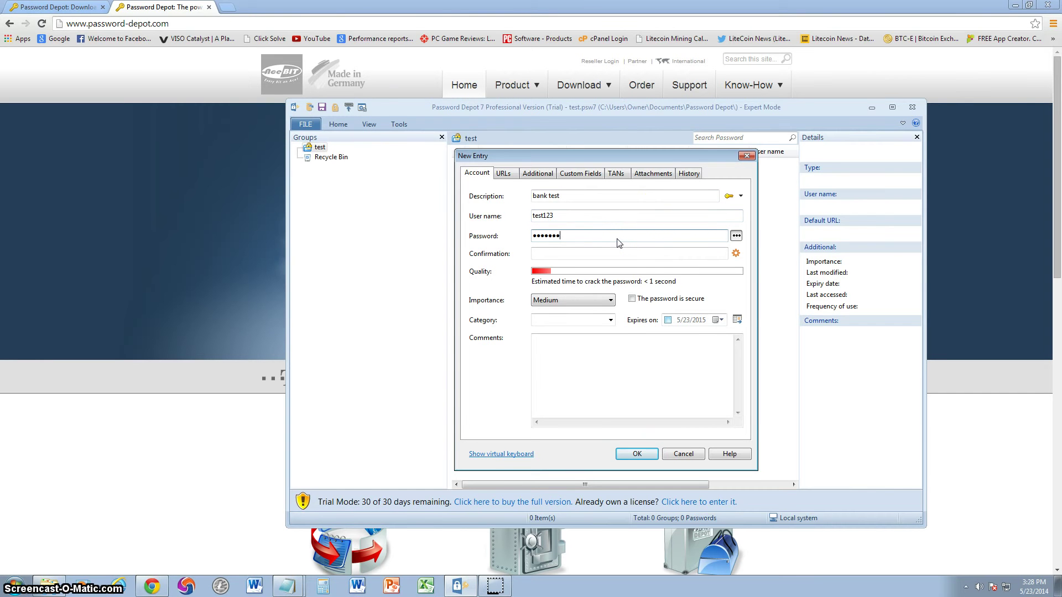
{"action": "left_click", "coordinate": [554, 258]}
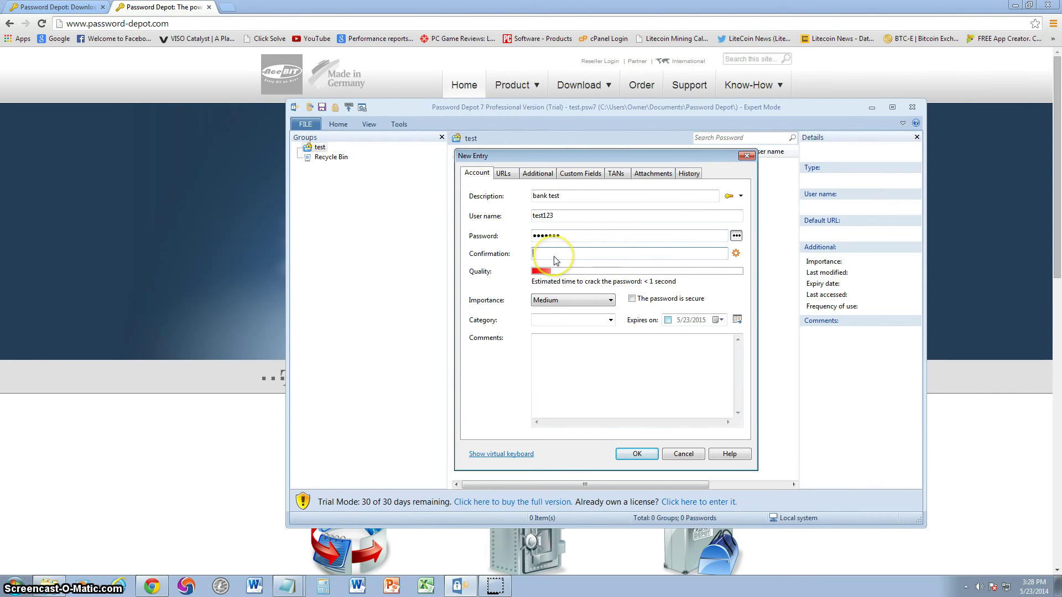
{"action": "type", "text": "••••••"}
Set importance High, category Home Banking, comment 'checking account', and mark the password secure
{"action": "left_click", "coordinate": [604, 300]}
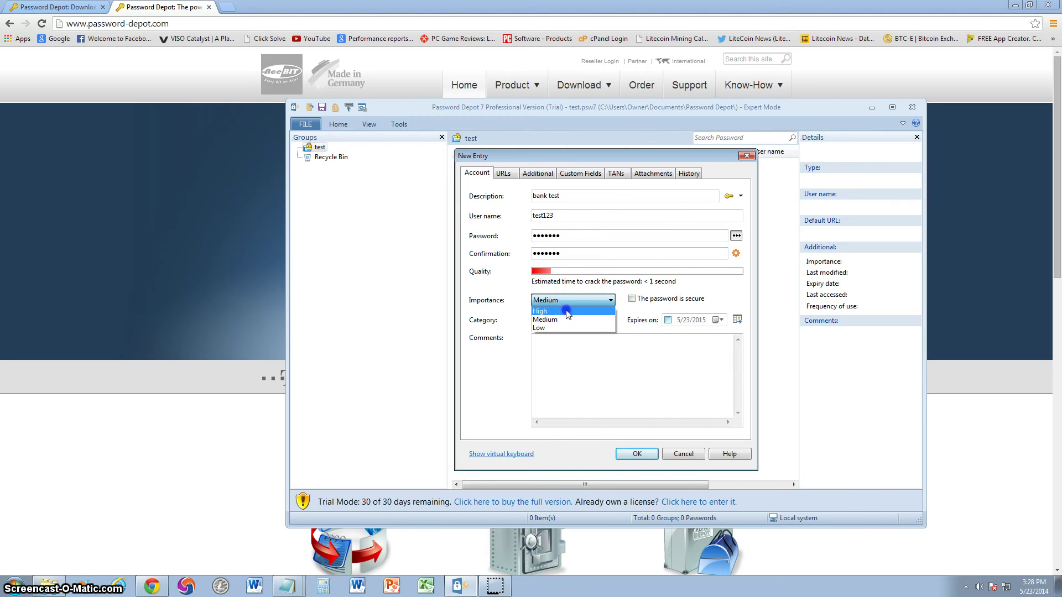
{"action": "left_click", "coordinate": [567, 314]}
{"action": "left_click", "coordinate": [610, 319]}
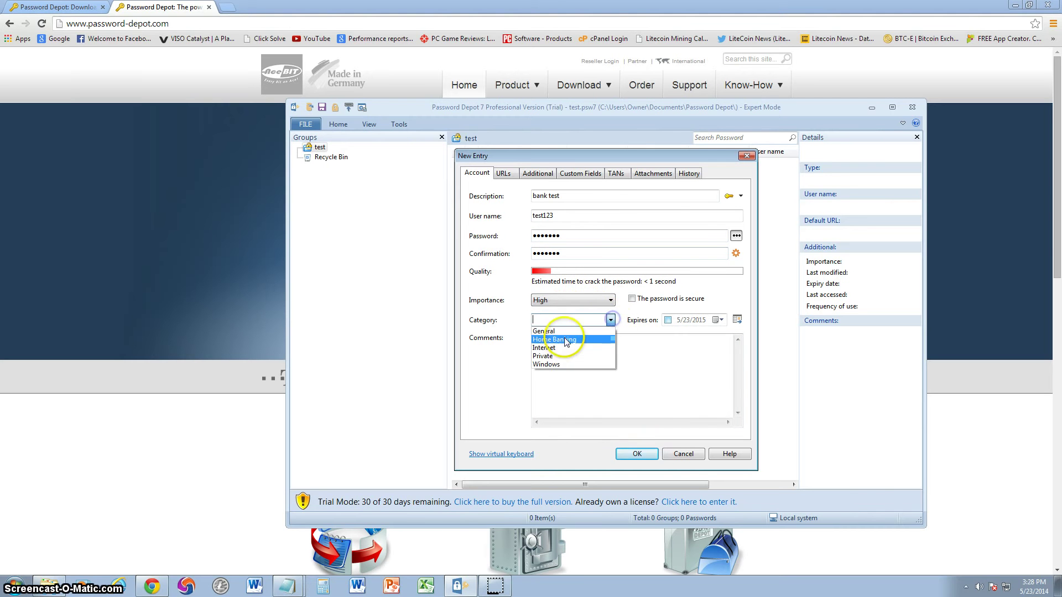
{"action": "left_click", "coordinate": [565, 340]}
{"action": "left_click", "coordinate": [604, 353]}
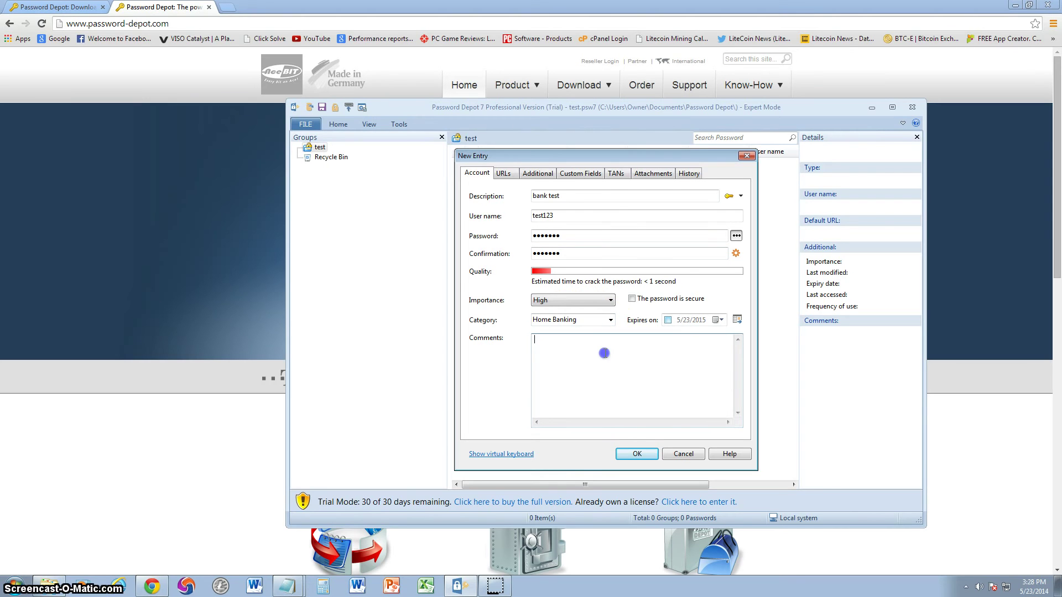
{"action": "type", "text": "checking accxount"}
{"action": "key", "text": "BackSpace"}
{"action": "key", "text": "BackSpace"}
{"action": "key", "text": "BackSpace"}
{"action": "key", "text": "BackSpace"}
{"action": "key", "text": "BackSpace"}
{"action": "type", "text": "ou"}
{"action": "left_click", "coordinate": [632, 299]}
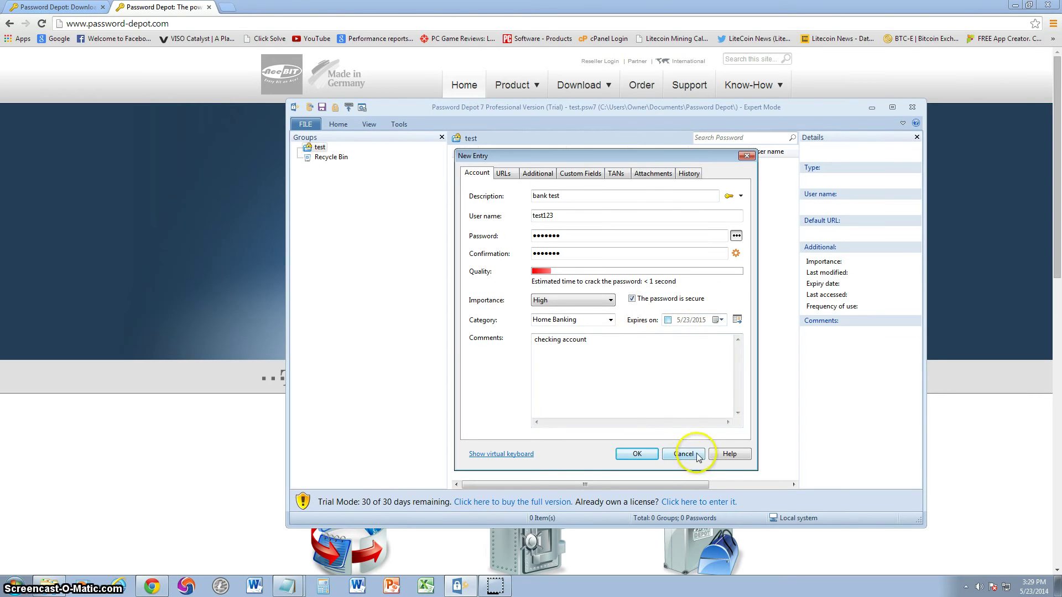
Try saving the bank test entry, then go back to edit its password after the warning
{"action": "left_click", "coordinate": [634, 455]}
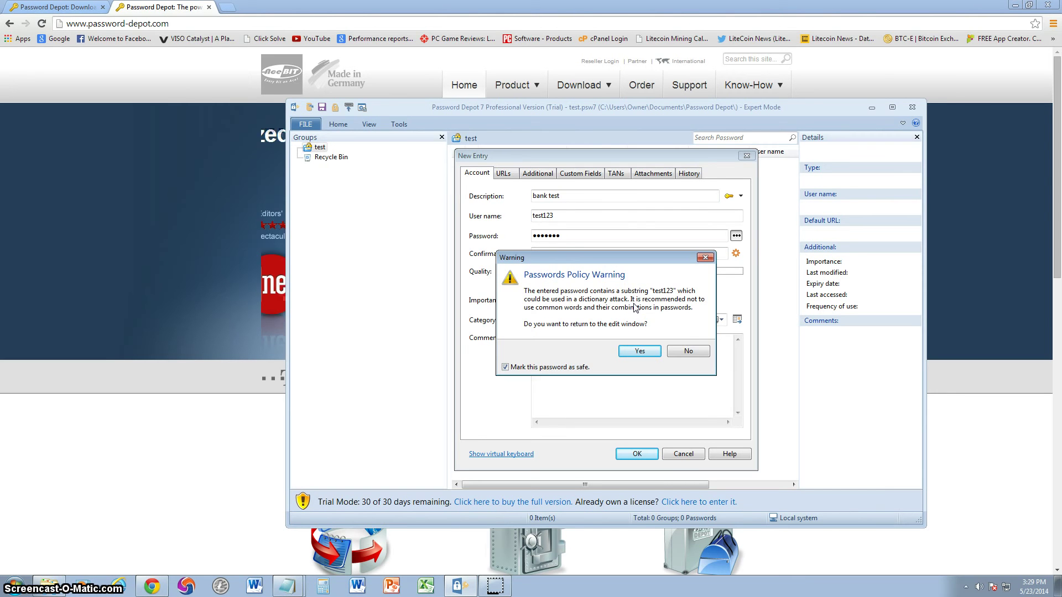
{"action": "left_click", "coordinate": [623, 336]}
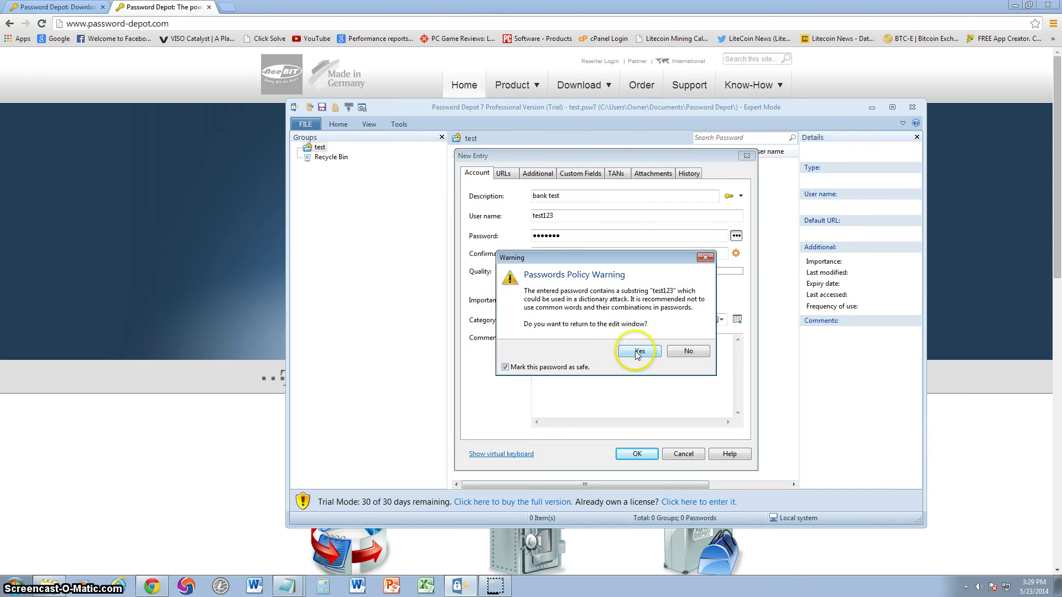
{"action": "left_click", "coordinate": [637, 351]}
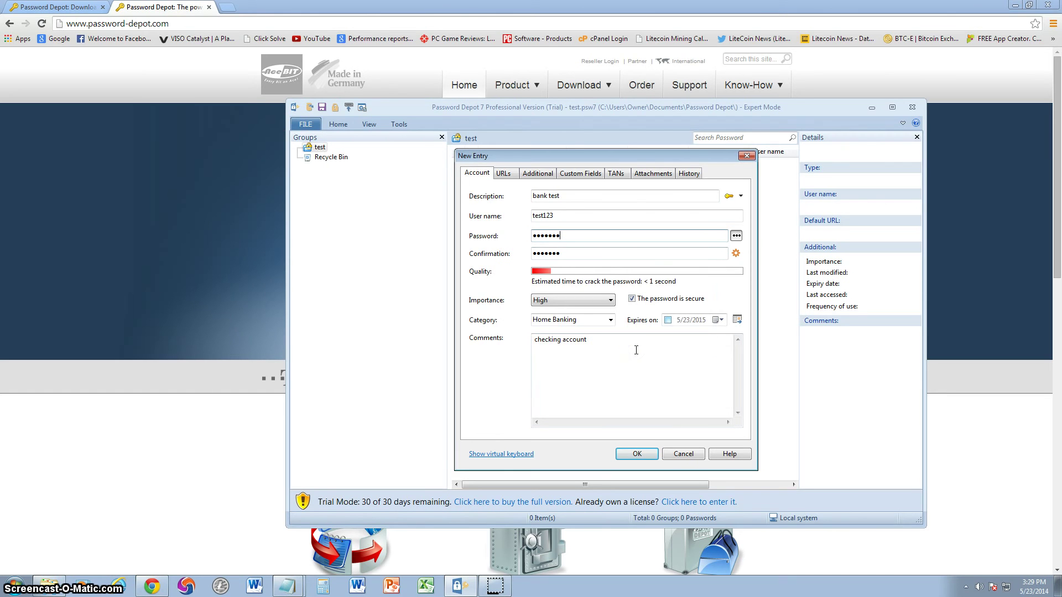
{"action": "key", "text": "BackSpace"}
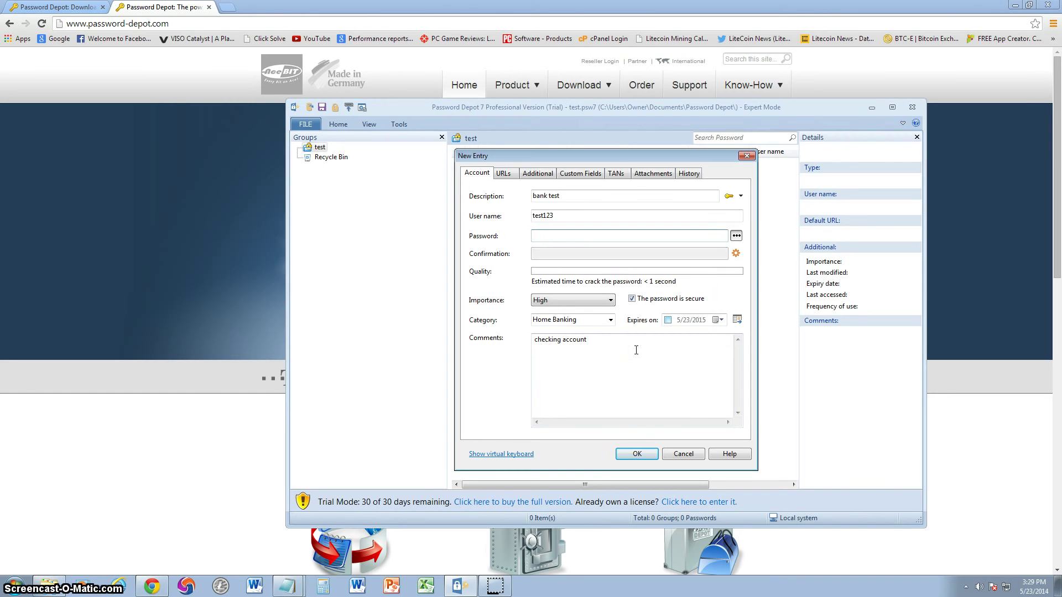
{"action": "type", "text": "1"}
Retype the password and its confirmation, then save the bank test entry again
{"action": "left_click", "coordinate": [584, 236]}
{"action": "type", "text": "23"}
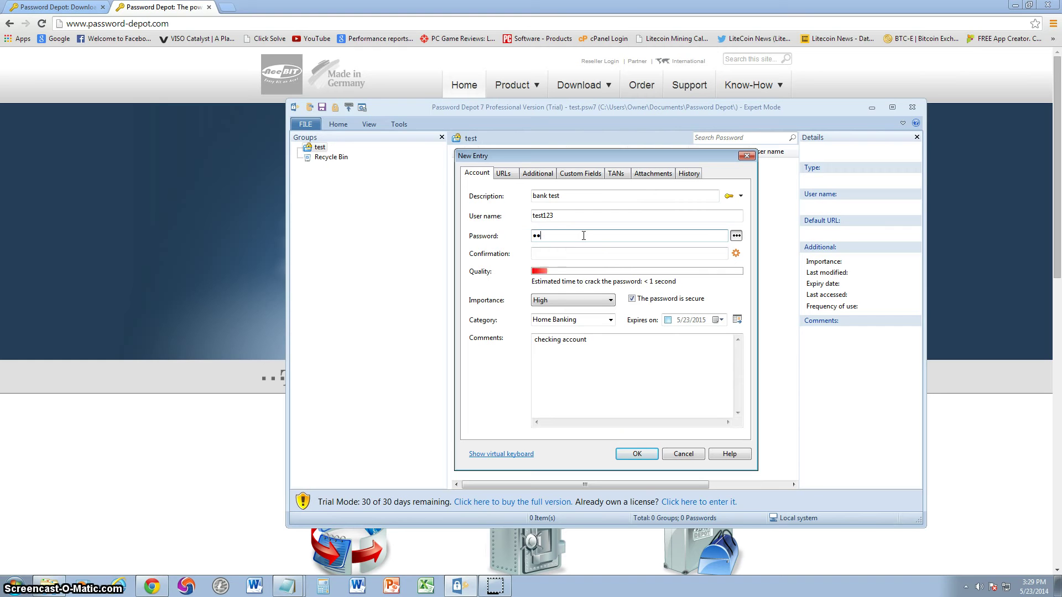
{"action": "key", "text": "BackSpace"}
{"action": "key", "text": "BackSpace"}
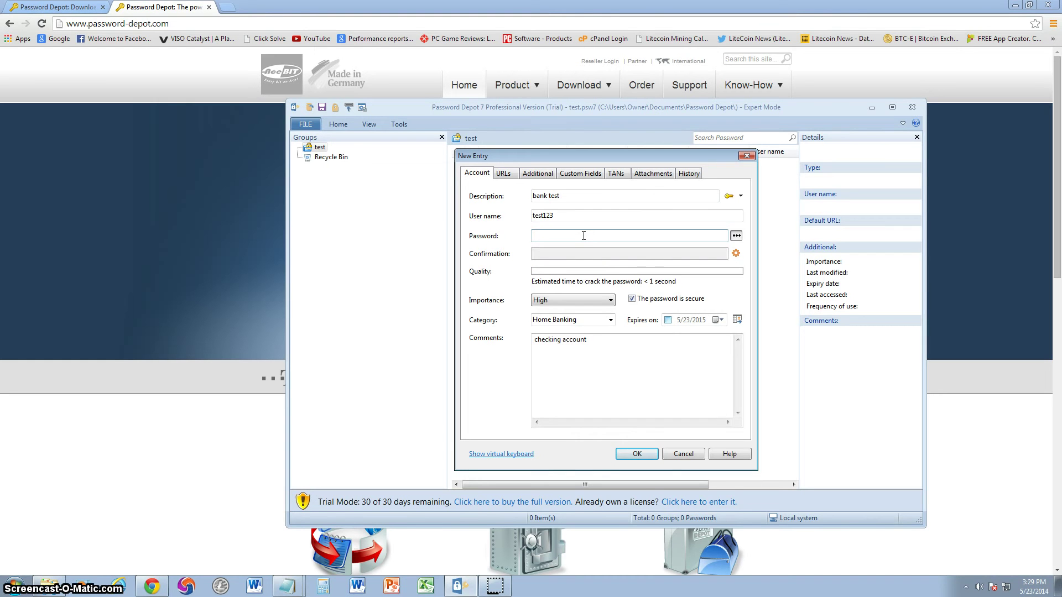
{"action": "type", "text": "1"}
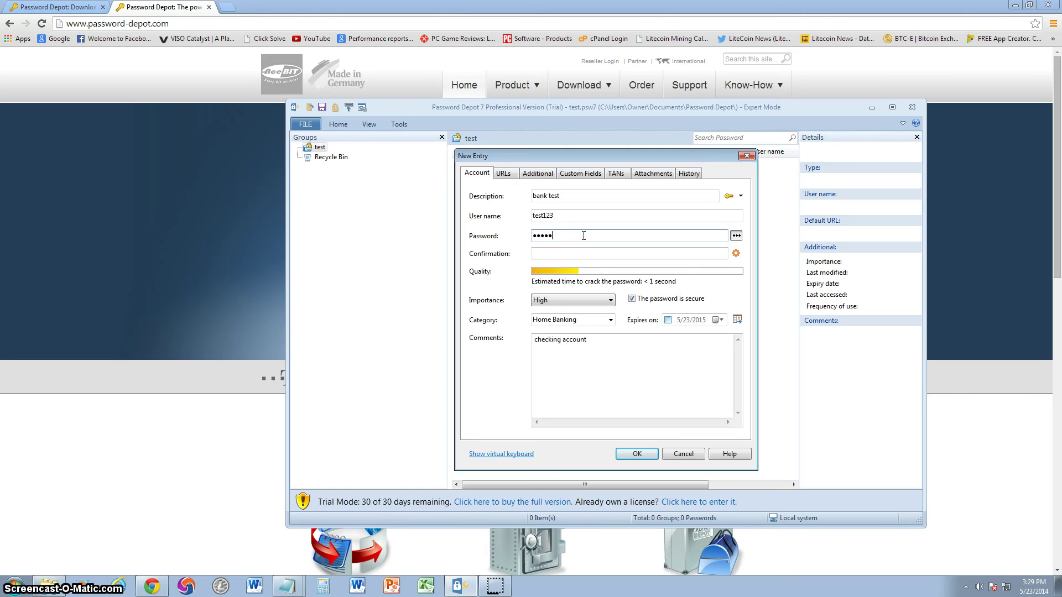
{"action": "type", "text": "67"}
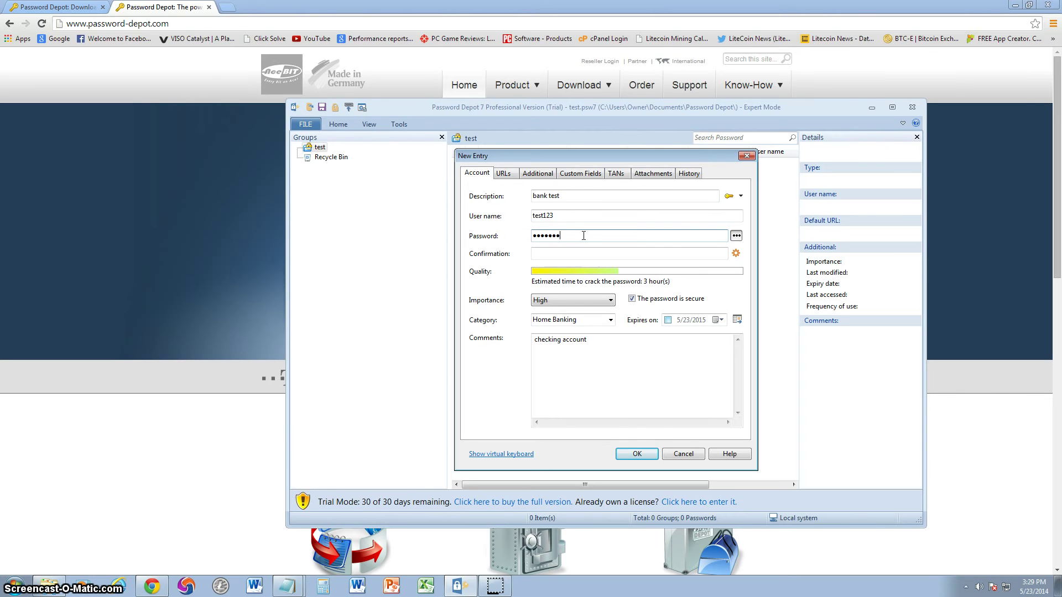
{"action": "left_click", "coordinate": [582, 252]}
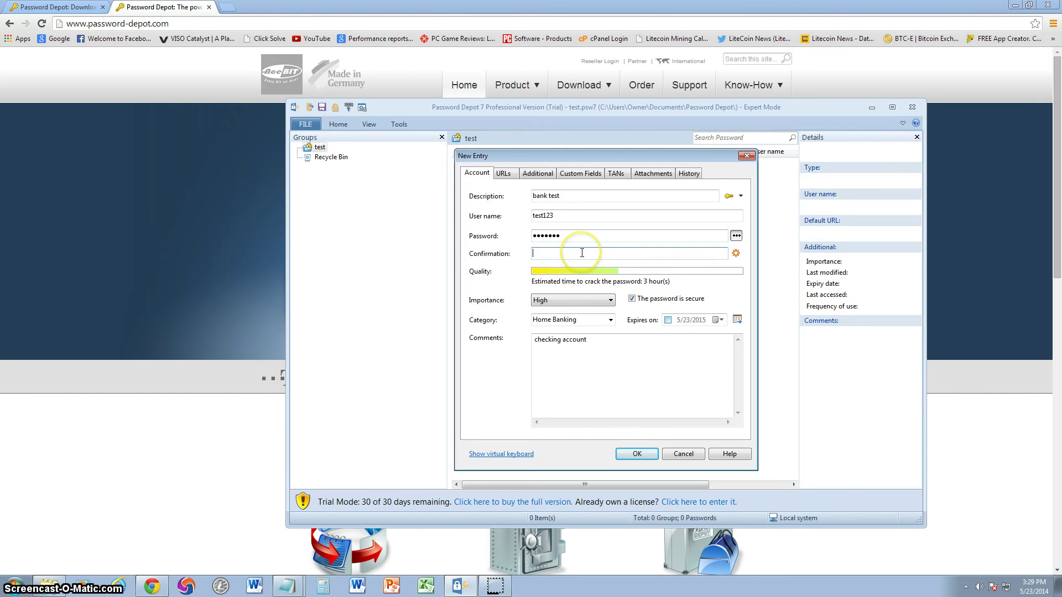
{"action": "type", "text": "123"}
{"action": "left_click", "coordinate": [636, 453]}
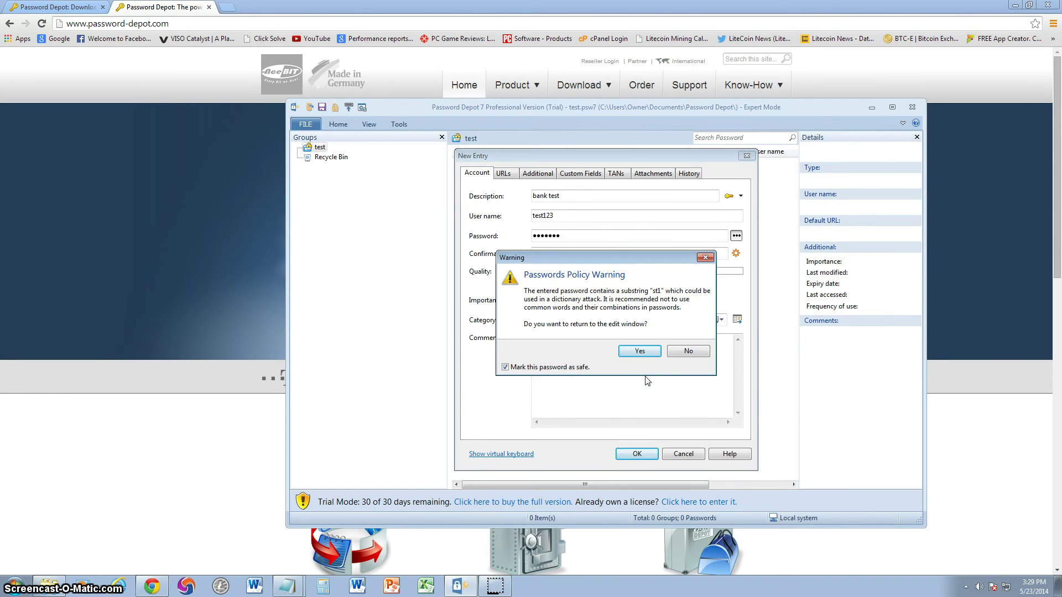
{"action": "left_click", "coordinate": [656, 297]}
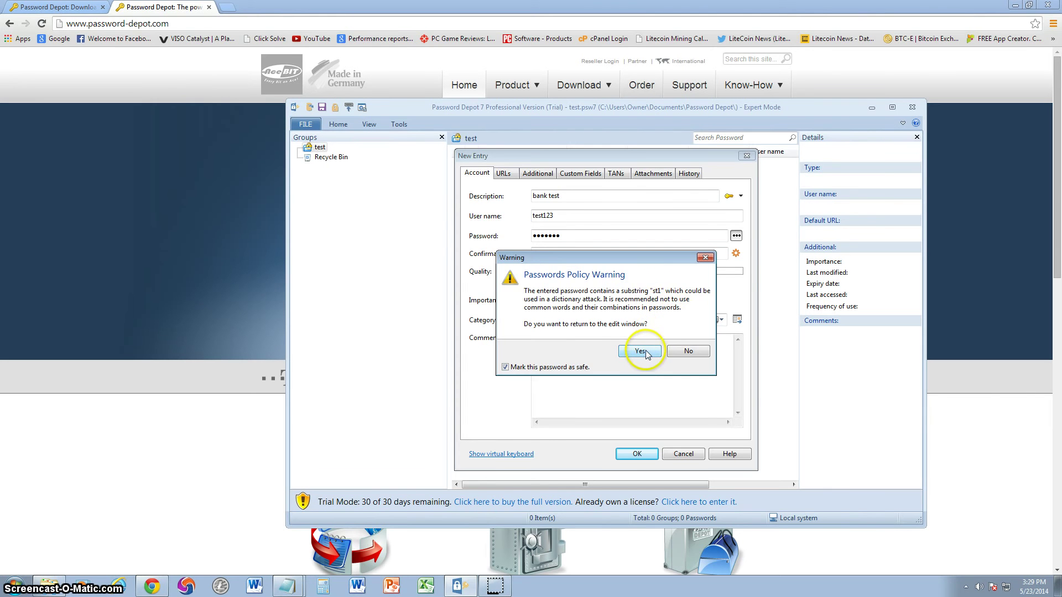
Keep the password despite the dictionary warning, deselect the entry, and show the Home ribbon commands
{"action": "left_click", "coordinate": [680, 357]}
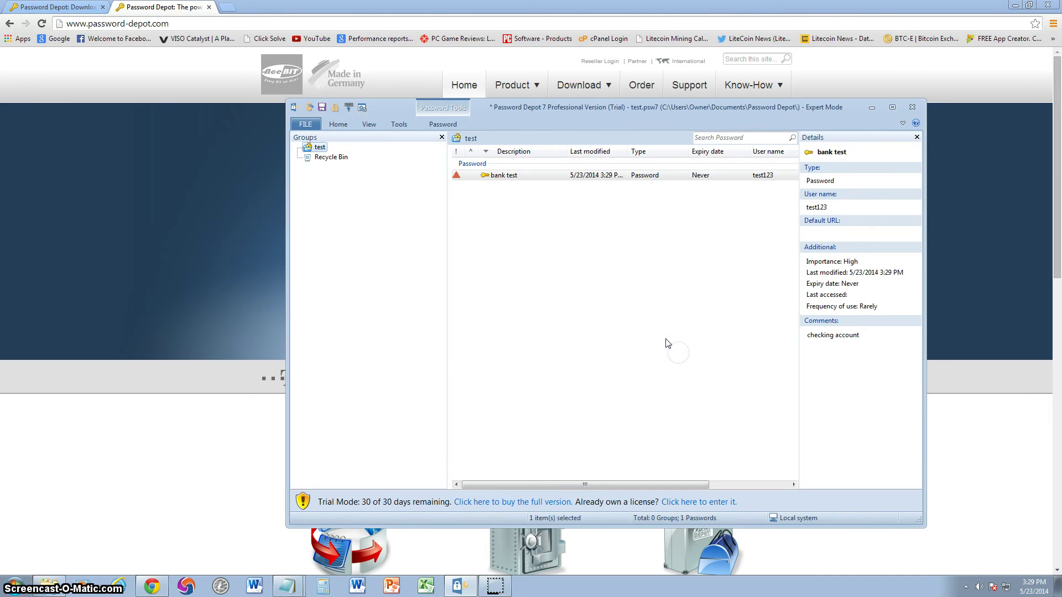
{"action": "left_click", "coordinate": [642, 312]}
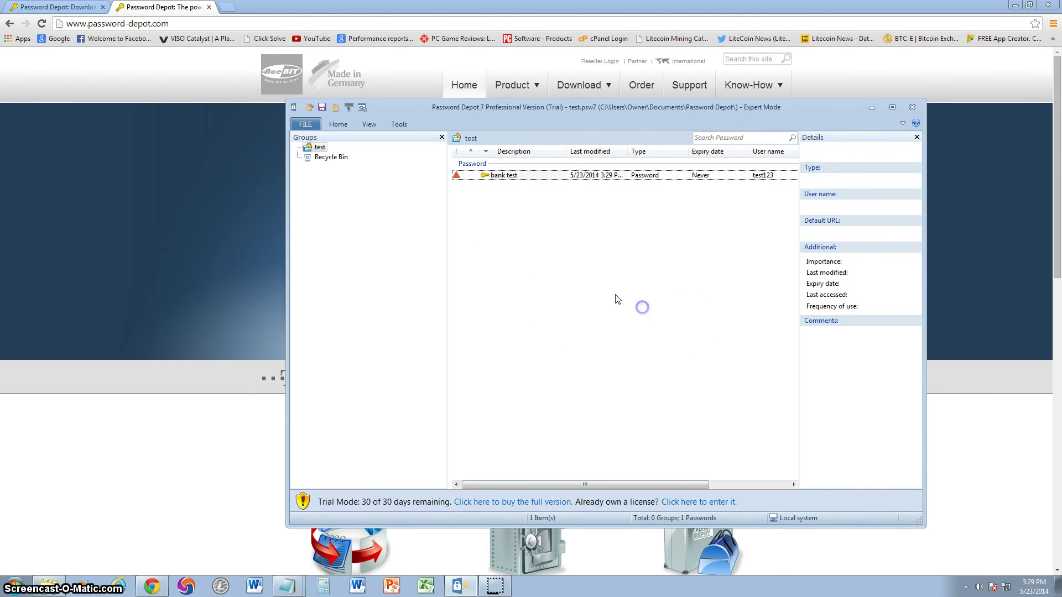
{"action": "left_click", "coordinate": [601, 276]}
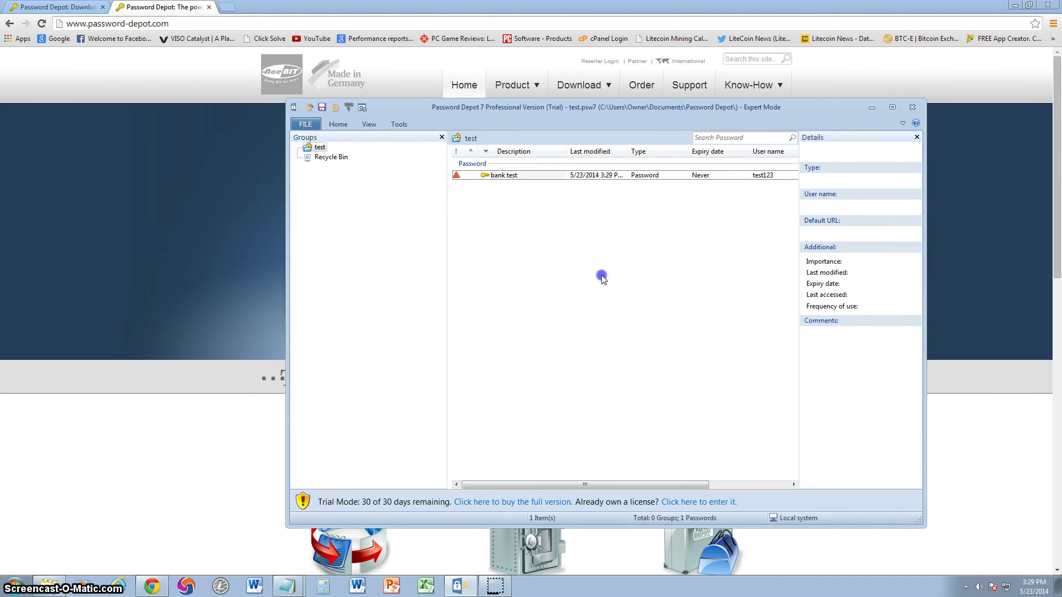
{"action": "left_click", "coordinate": [338, 124]}
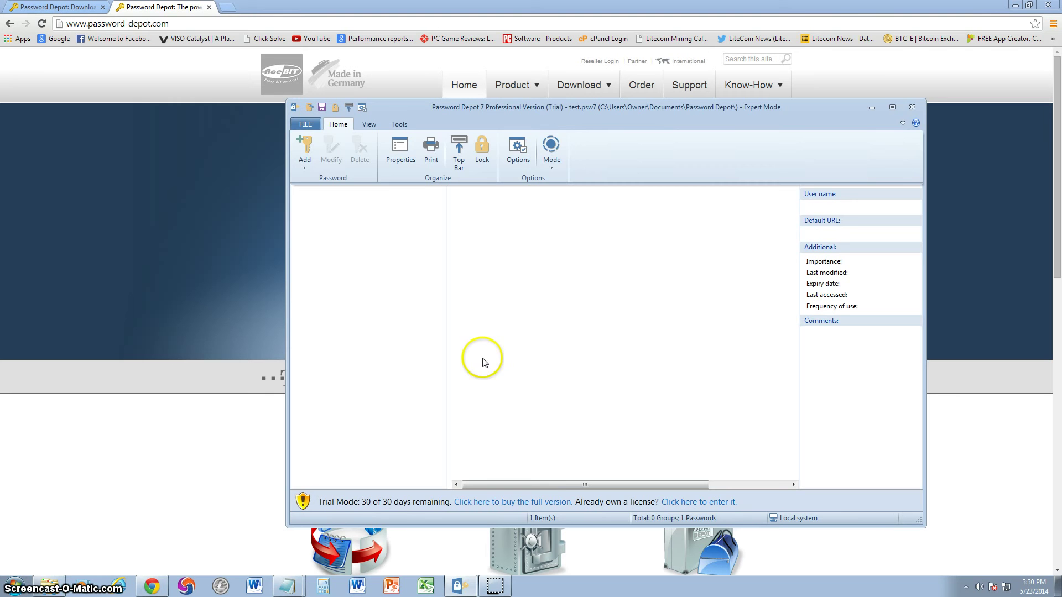
Lock the test password file, then restore Password Depot from the hidden system tray icons
{"action": "left_click", "coordinate": [458, 152]}
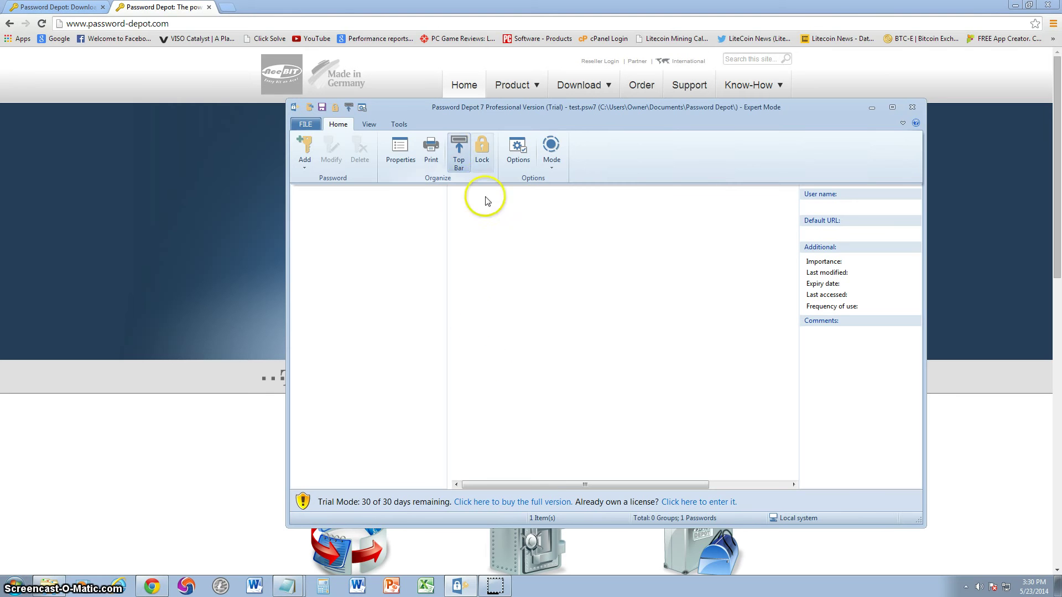
{"action": "left_click", "coordinate": [482, 159]}
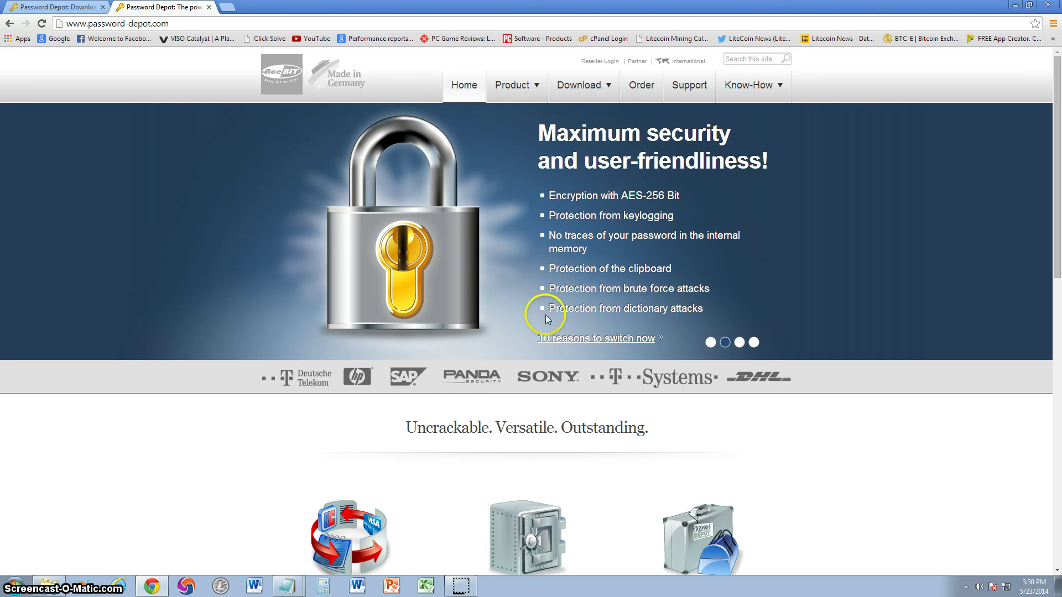
{"action": "left_click", "coordinate": [965, 585]}
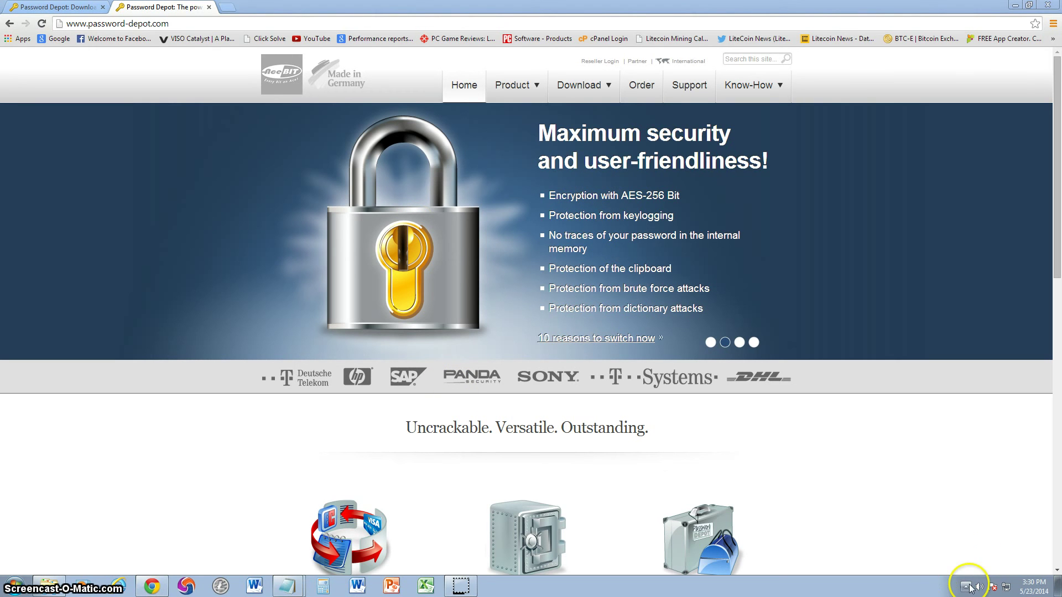
{"action": "left_click", "coordinate": [965, 586]}
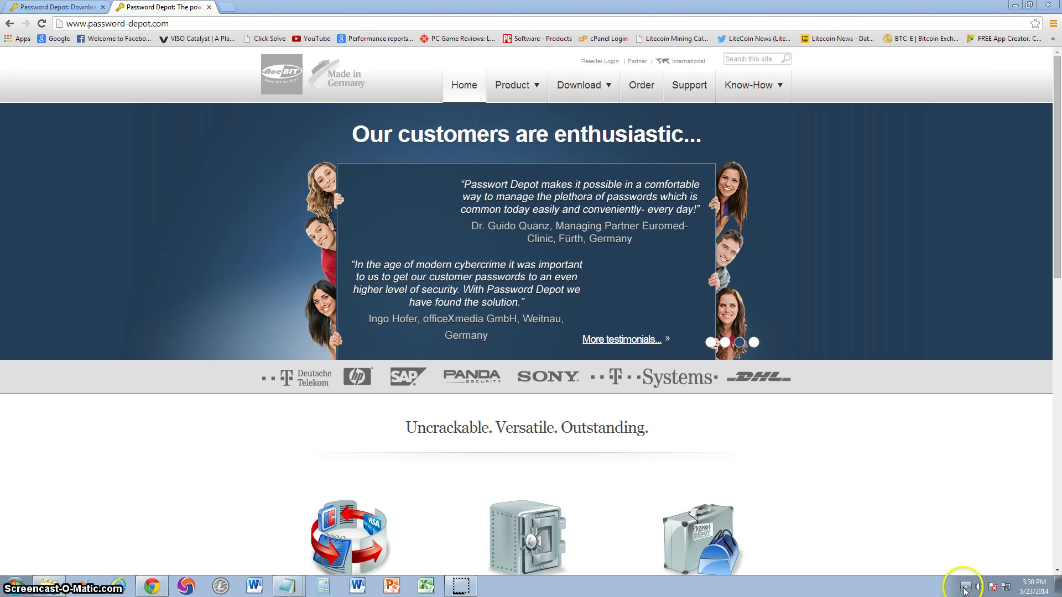
{"action": "left_click", "coordinate": [966, 586]}
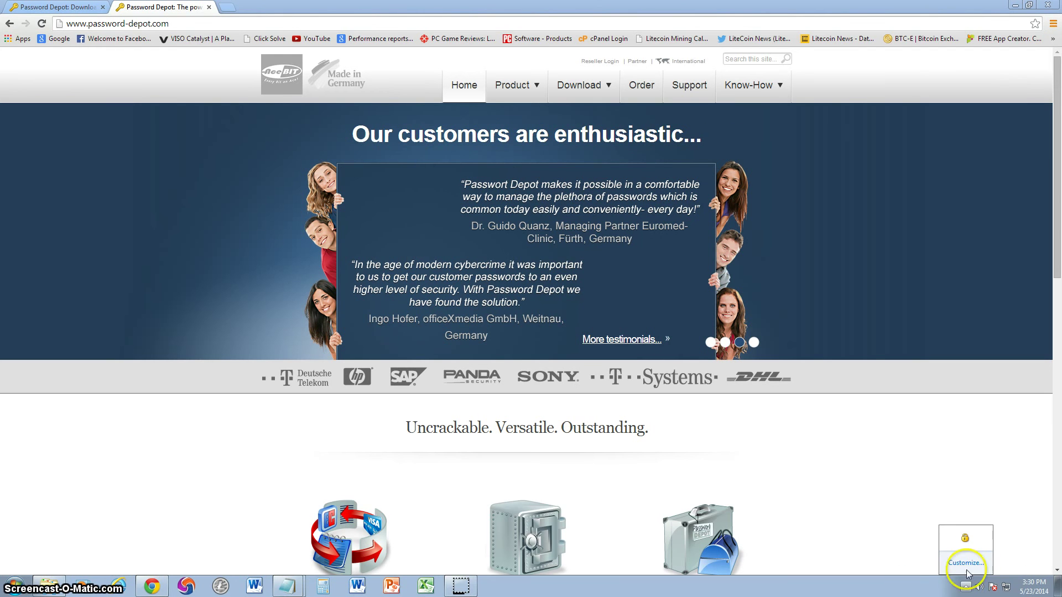
{"action": "left_click", "coordinate": [965, 539]}
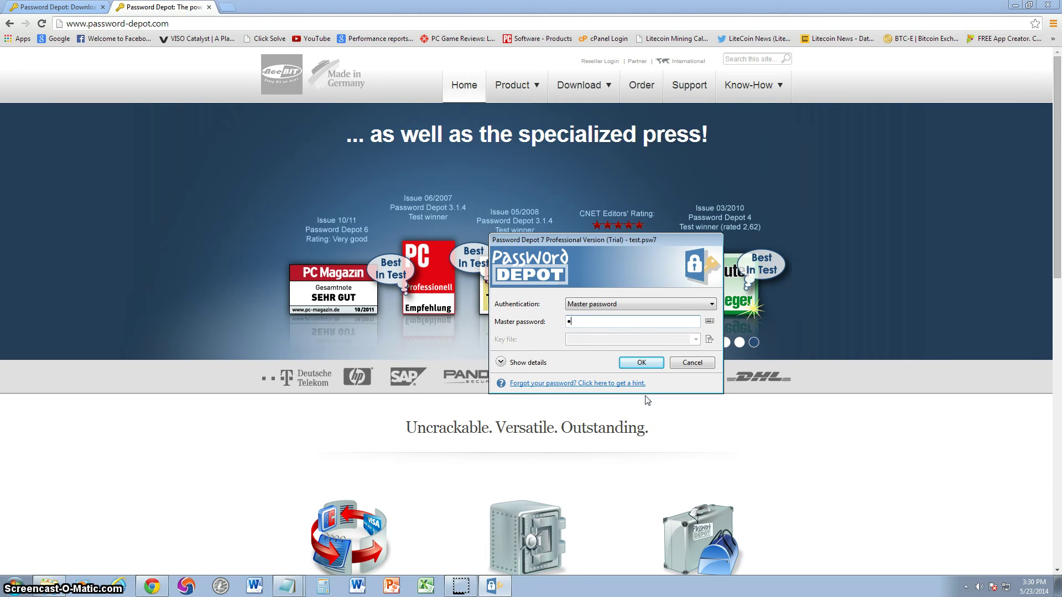
Unlock test.psw7 with the master password and dismiss the weak master password notice
{"action": "left_click", "coordinate": [632, 326]}
{"action": "key", "text": "BackSpace"}
{"action": "type", "text": "••••••"}
{"action": "key", "text": "Return"}
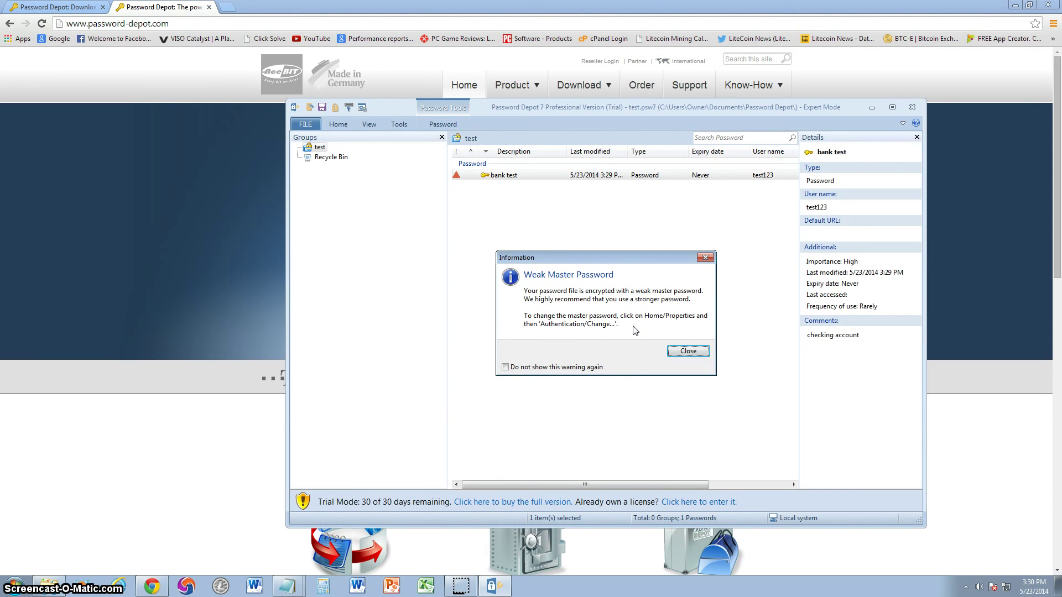
{"action": "left_click", "coordinate": [685, 351]}
{"action": "left_click", "coordinate": [631, 259]}
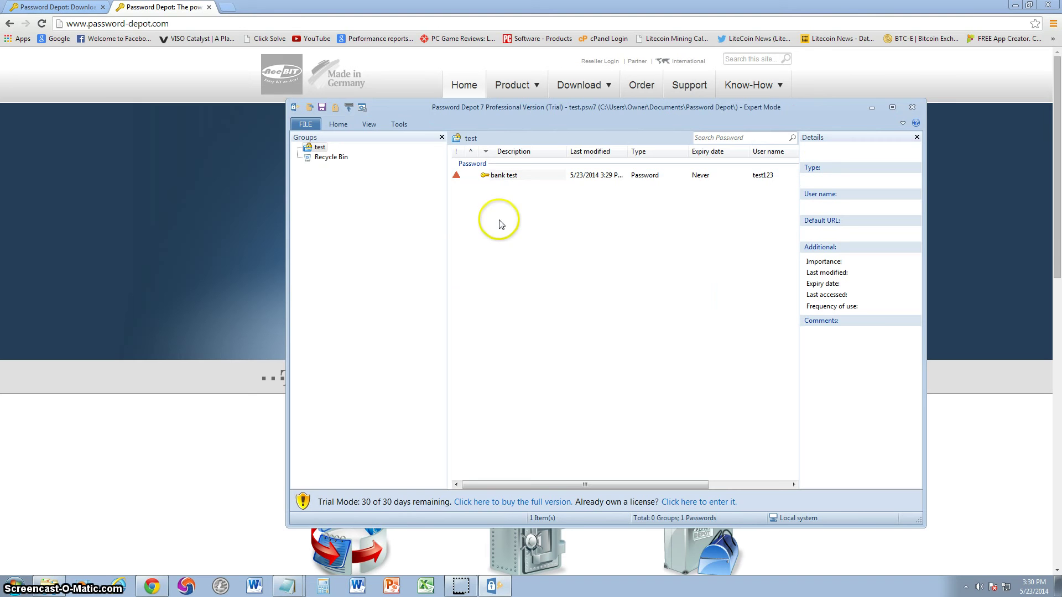
Add a new 'facebook' entry from the list's context menu with user name, password and confirmation
{"action": "left_click", "coordinate": [510, 209]}
{"action": "right_click", "coordinate": [504, 198]}
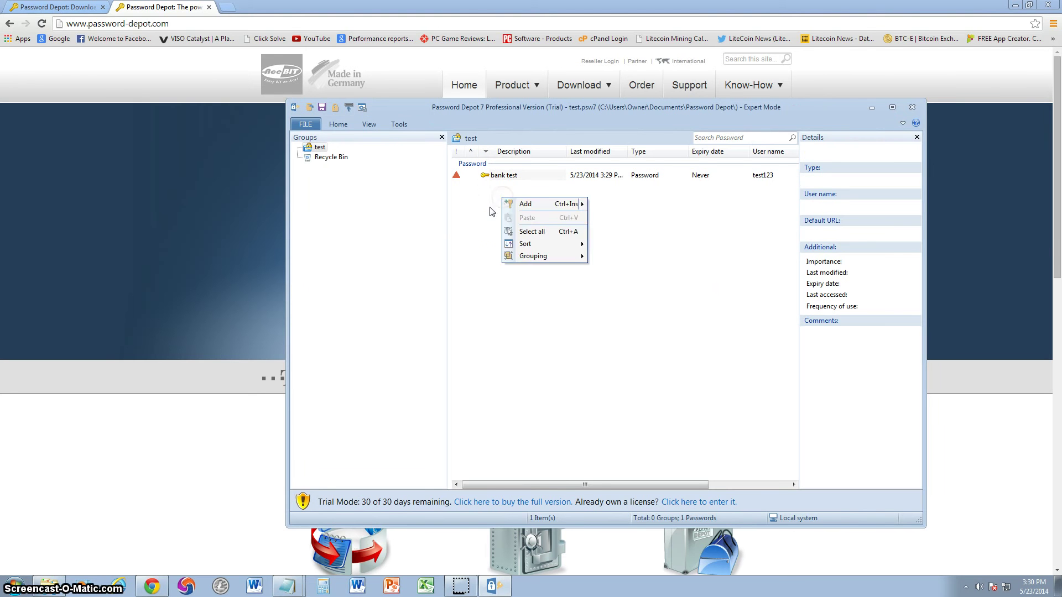
{"action": "right_click", "coordinate": [511, 215]}
{"action": "left_click", "coordinate": [545, 222]}
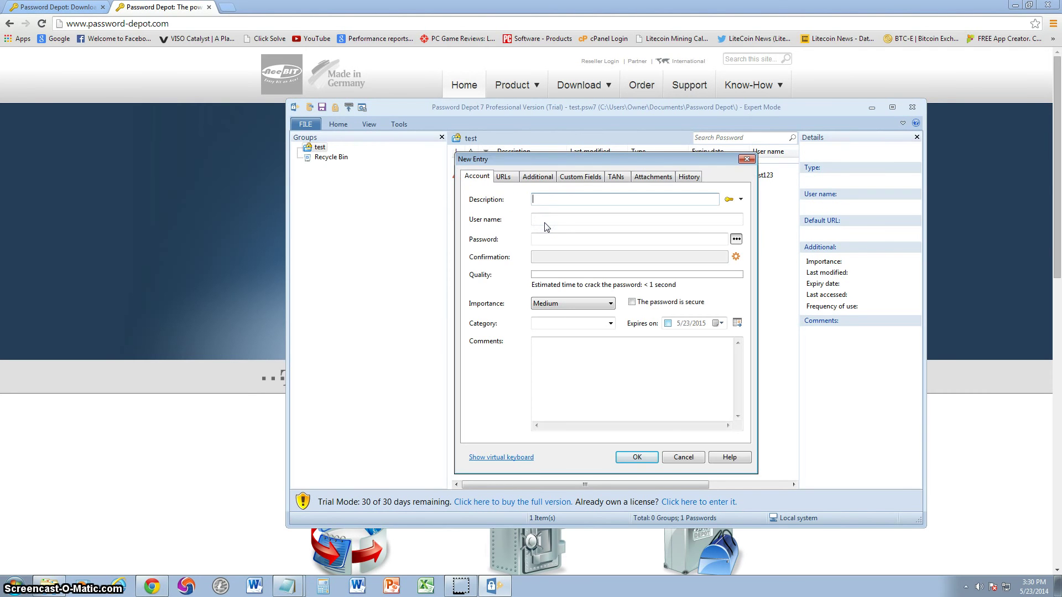
{"action": "type", "text": "facebook"}
{"action": "left_click", "coordinate": [554, 220]}
{"action": "type", "text": "test1"}
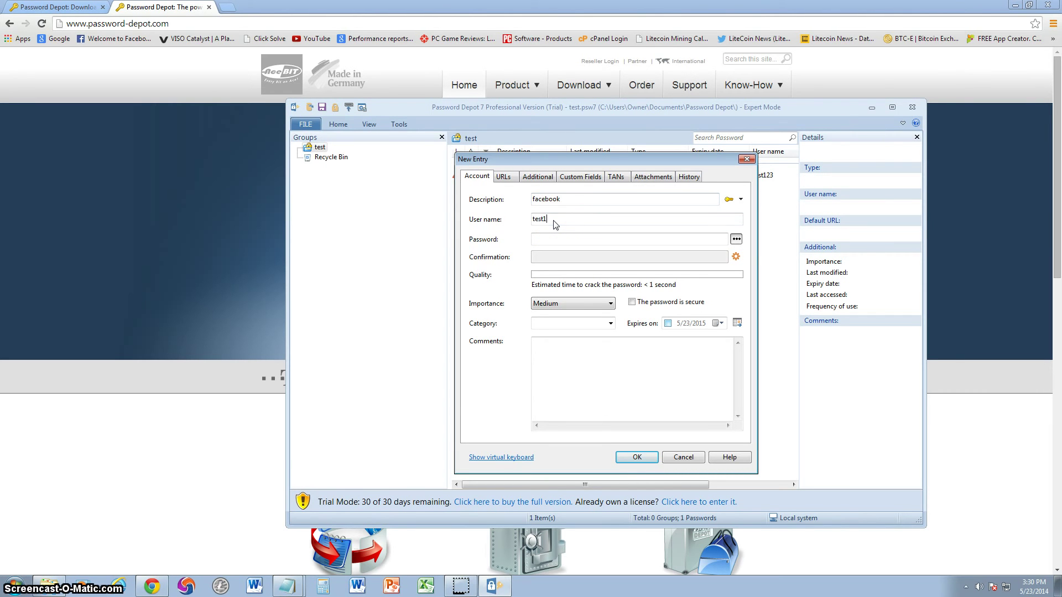
{"action": "type", "text": "23"}
{"action": "left_click", "coordinate": [564, 239]}
{"action": "type", "text": "test"}
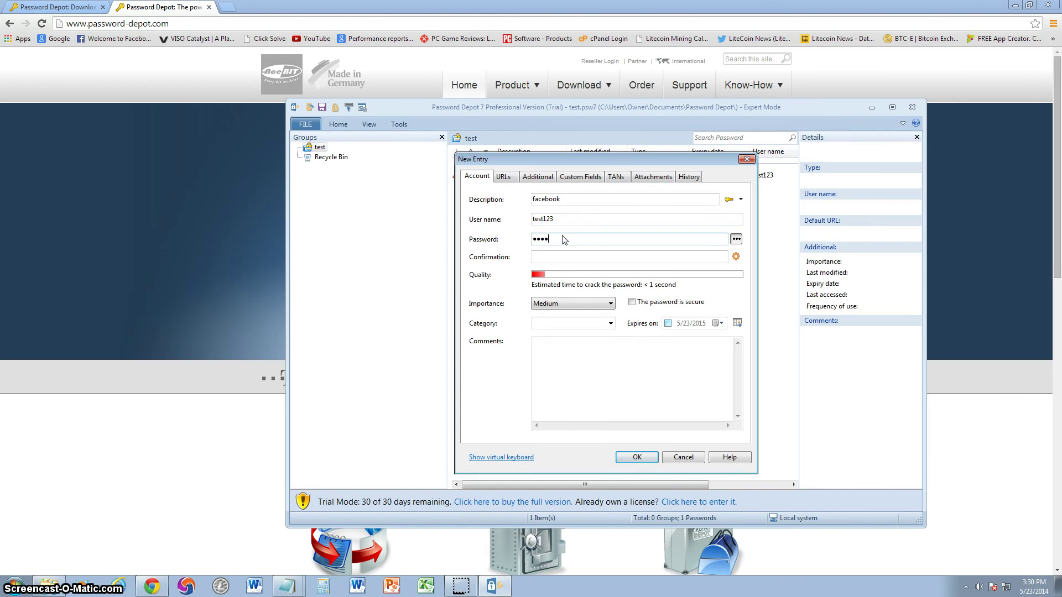
{"action": "left_click", "coordinate": [556, 257]}
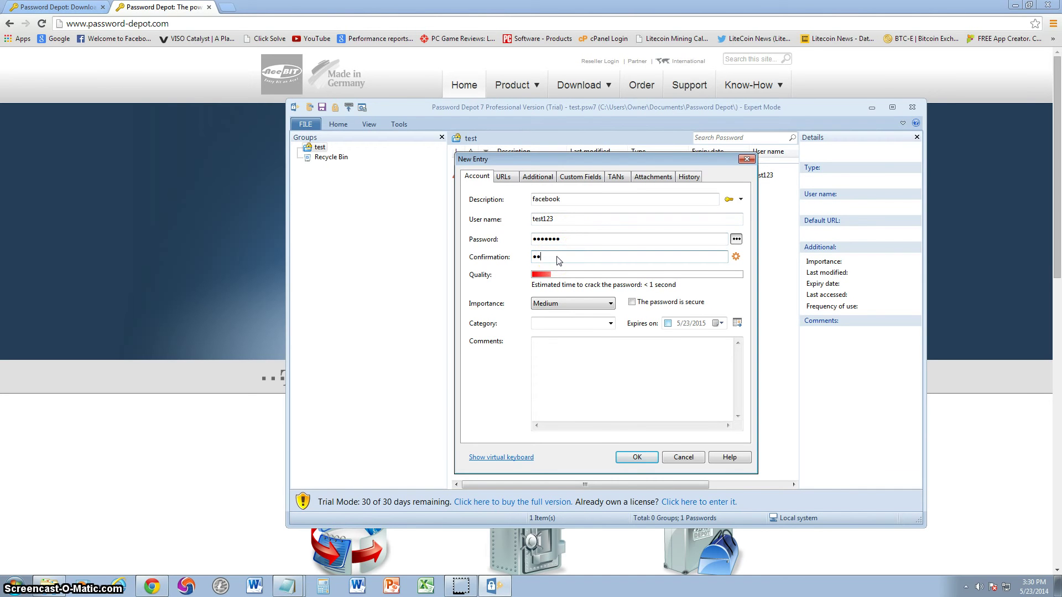
{"action": "type", "text": "test123"}
Keep Medium importance, set category Private, comment 'social m', and save despite the dictionary warning
{"action": "left_click", "coordinate": [571, 305]}
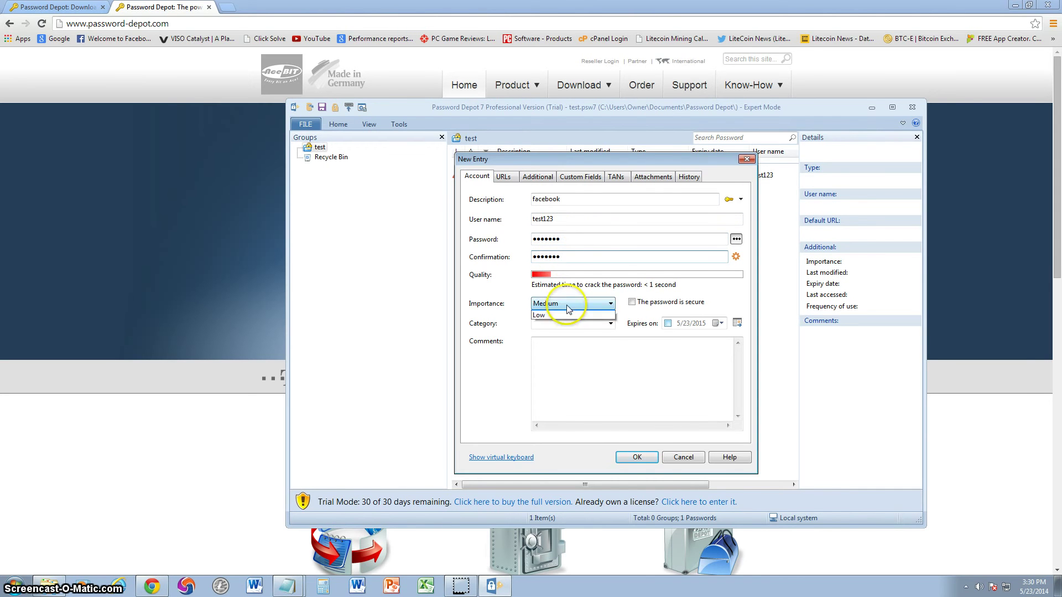
{"action": "left_click", "coordinate": [563, 324]}
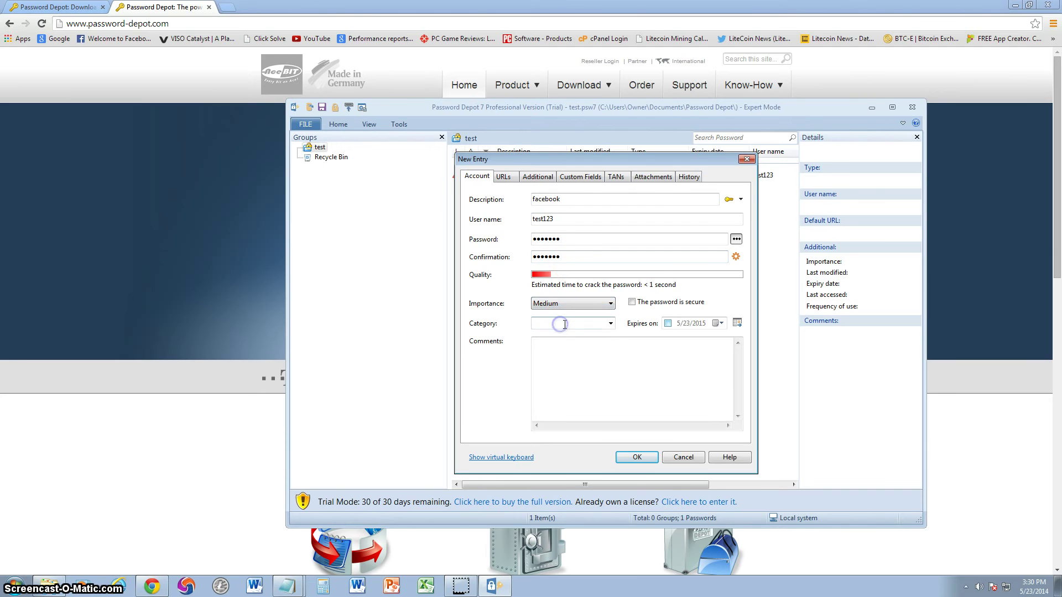
{"action": "left_click", "coordinate": [611, 324]}
{"action": "left_click", "coordinate": [586, 343]}
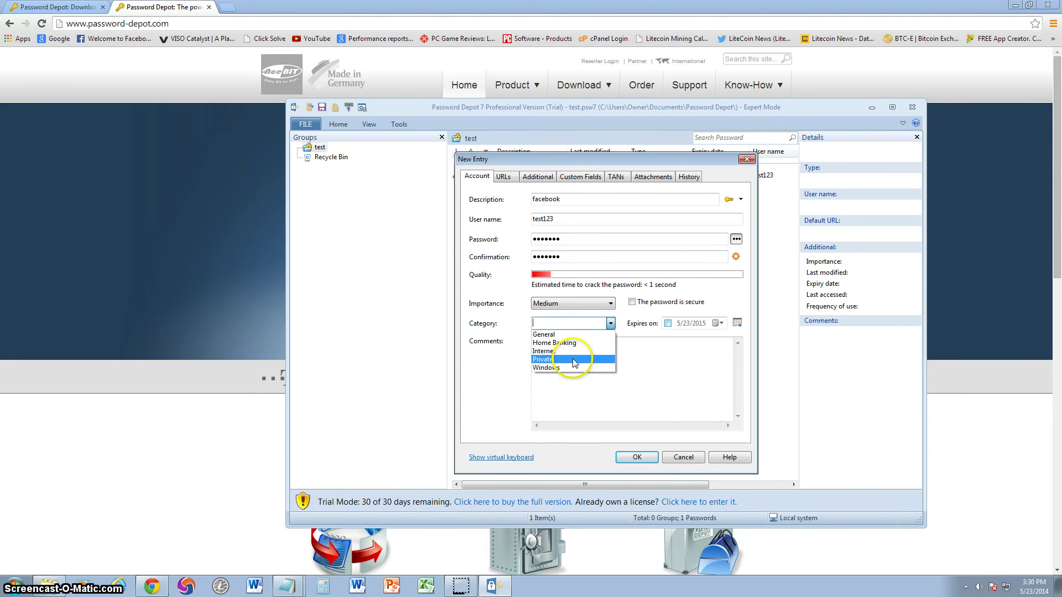
{"action": "left_click", "coordinate": [574, 360]}
{"action": "left_click", "coordinate": [629, 362]}
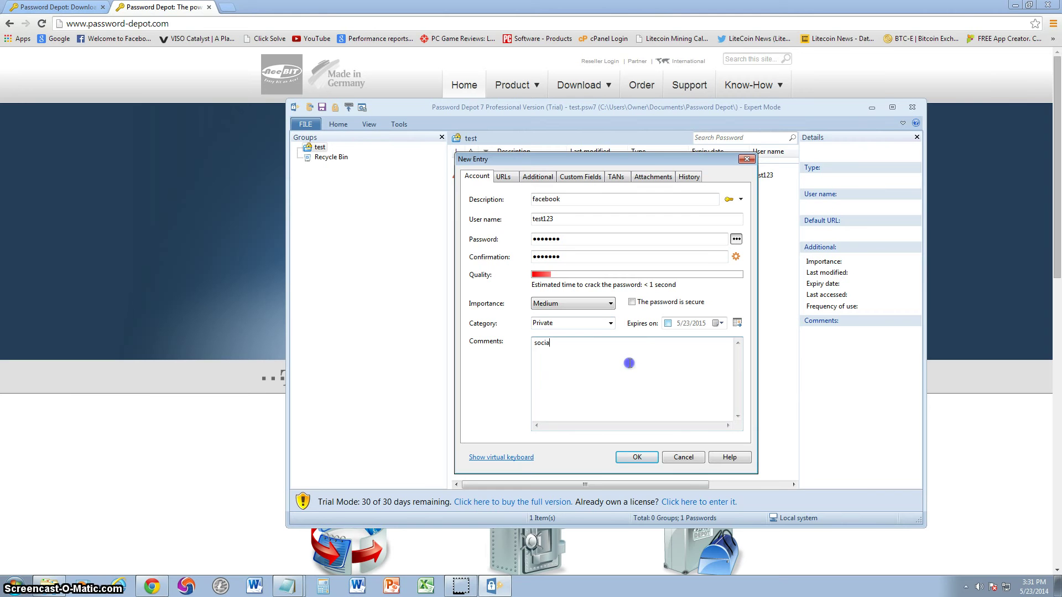
{"action": "type", "text": "social media facebook"}
{"action": "left_click", "coordinate": [628, 451]}
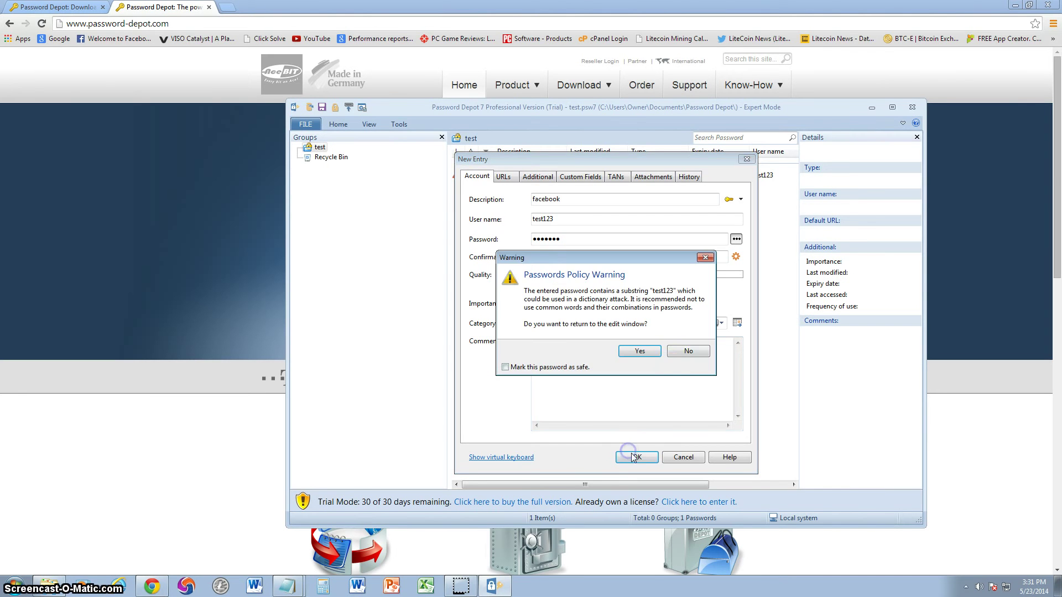
{"action": "left_click", "coordinate": [680, 352]}
{"action": "left_click", "coordinate": [587, 267]}
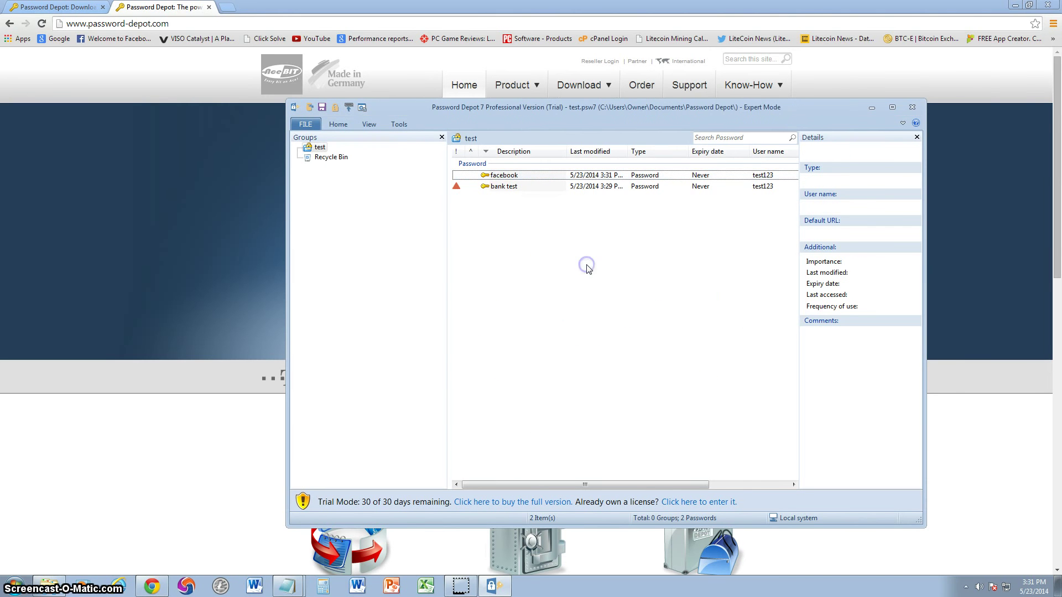
Close the bank test editor and the program, relaunch Password Depot 7 from Start, and unlock test
{"action": "double_click", "coordinate": [504, 185]}
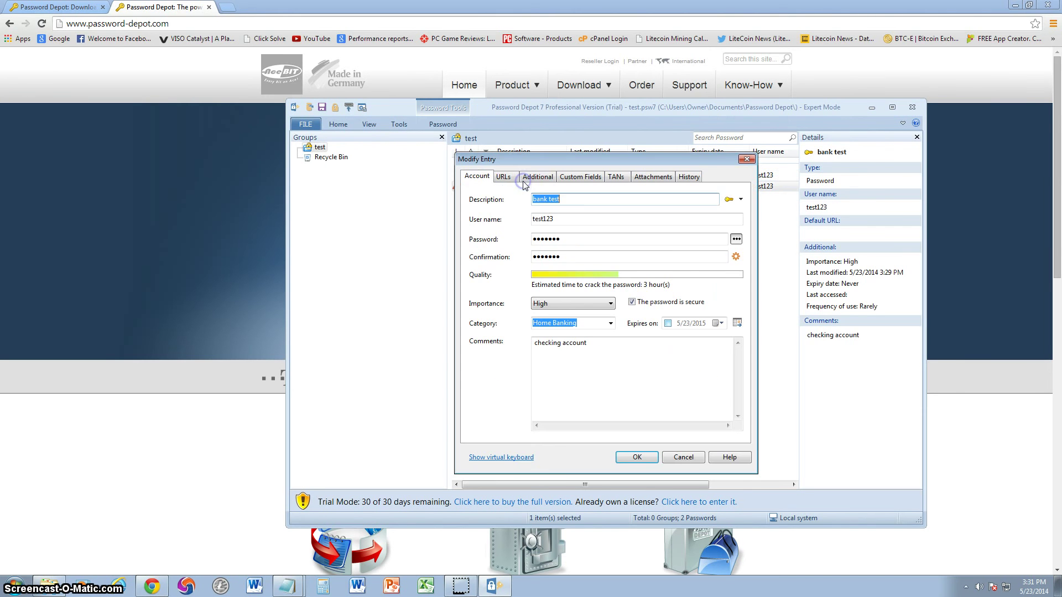
{"action": "left_click", "coordinate": [746, 159]}
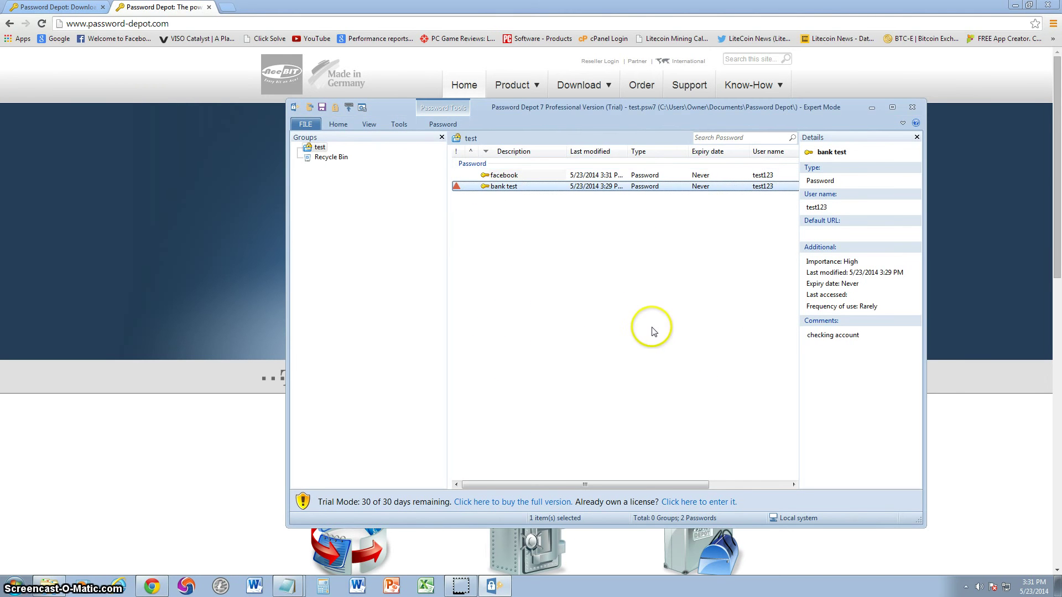
{"action": "left_click", "coordinate": [912, 107]}
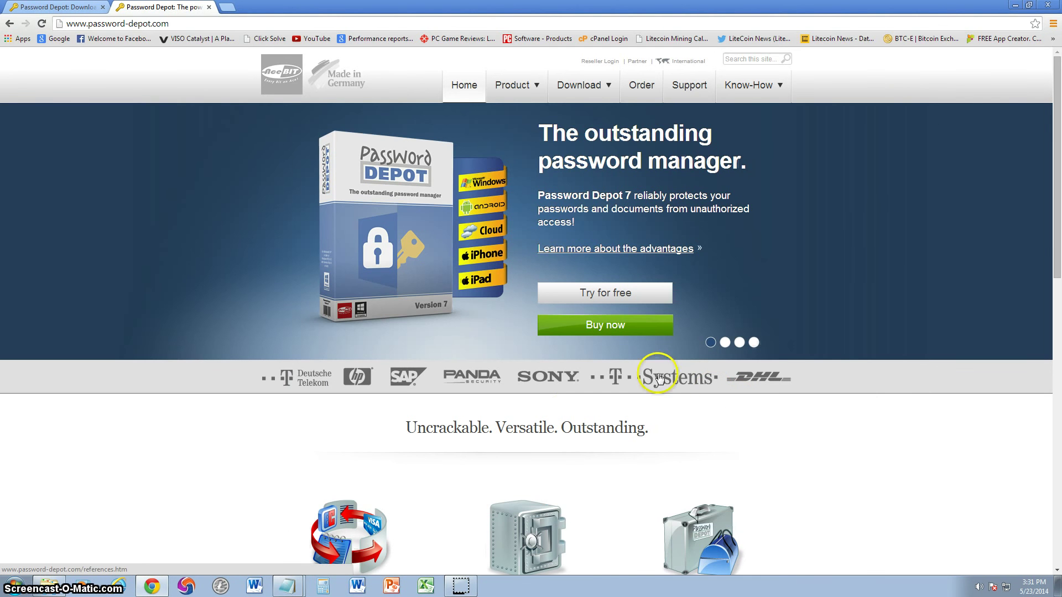
{"action": "left_click", "coordinate": [14, 585]}
{"action": "left_click", "coordinate": [52, 517]}
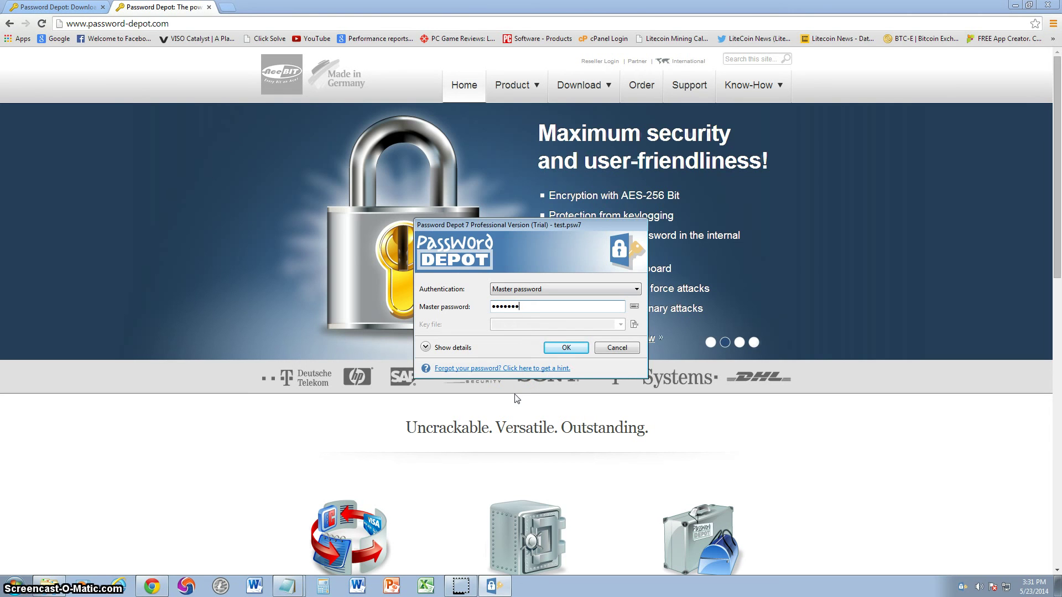
{"action": "key", "text": "Return"}
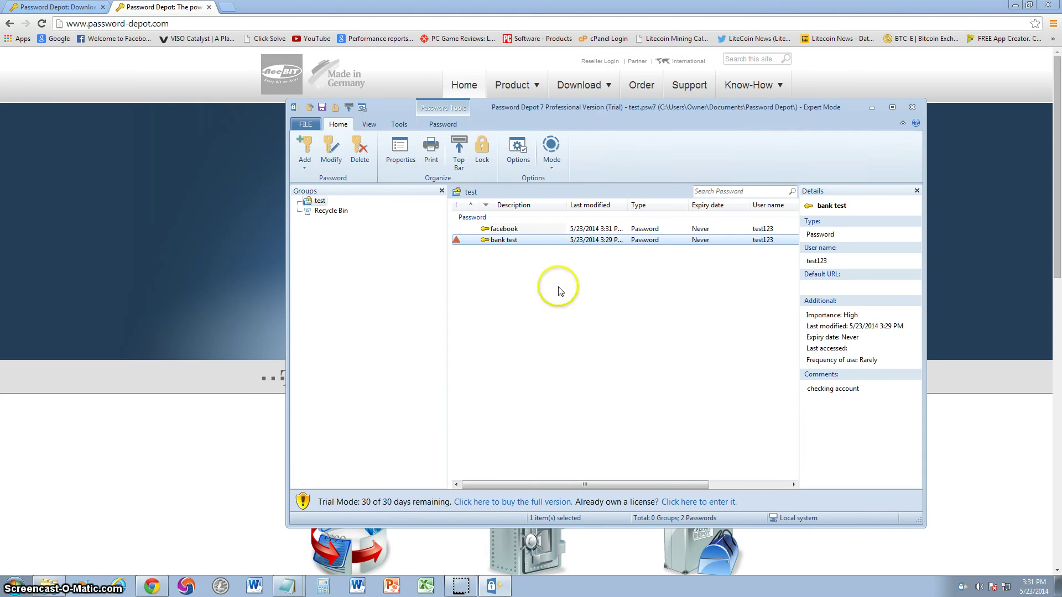
Browse the Options dialog's Actions and Top Bar pages, then close it without changes
{"action": "left_click", "coordinate": [519, 151]}
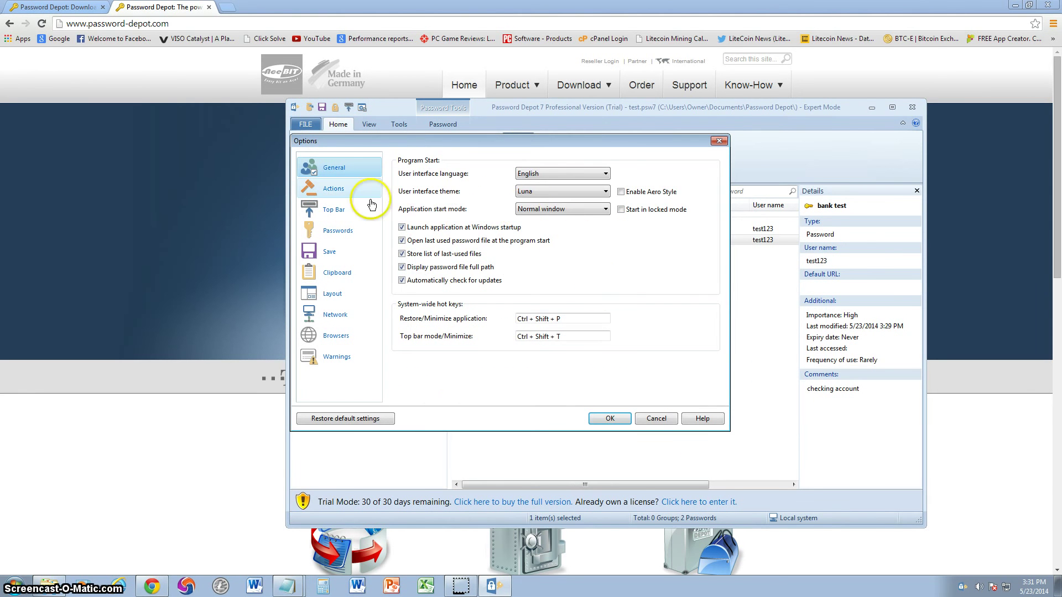
{"action": "left_click", "coordinate": [334, 191]}
{"action": "left_click", "coordinate": [338, 212]}
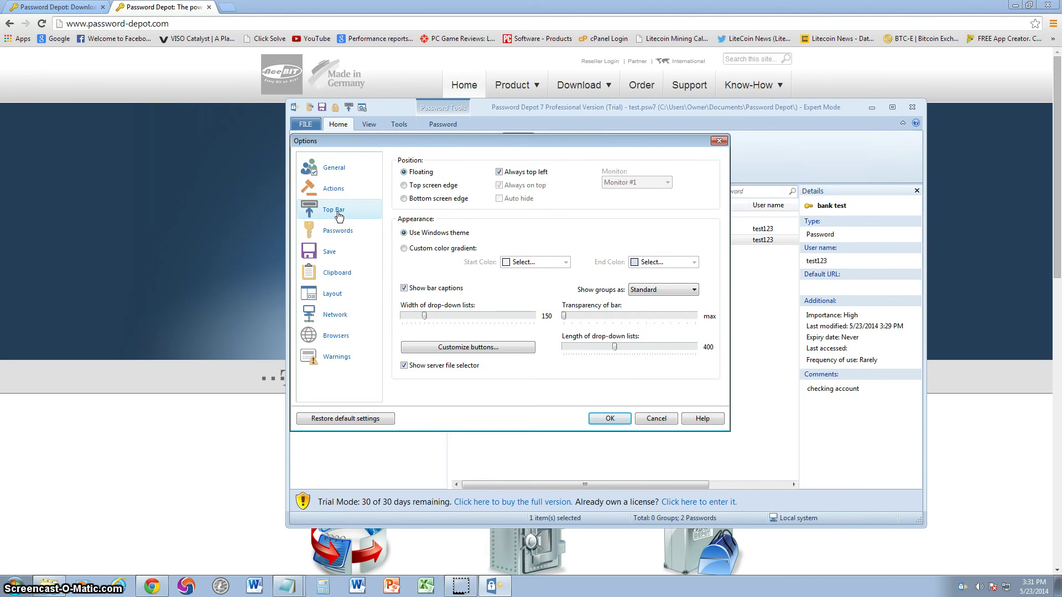
{"action": "left_click", "coordinate": [719, 140]}
On the View tab, look through Sort, Direction, Grouping and View choices, then enable Areas > Toolbar
{"action": "left_click", "coordinate": [367, 125]}
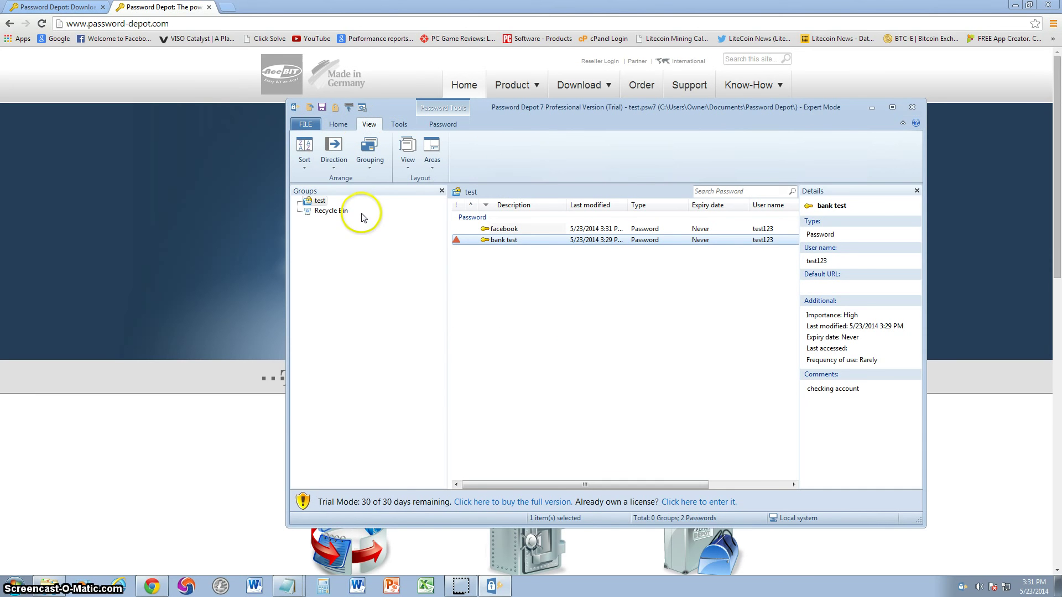
{"action": "left_click", "coordinate": [305, 156]}
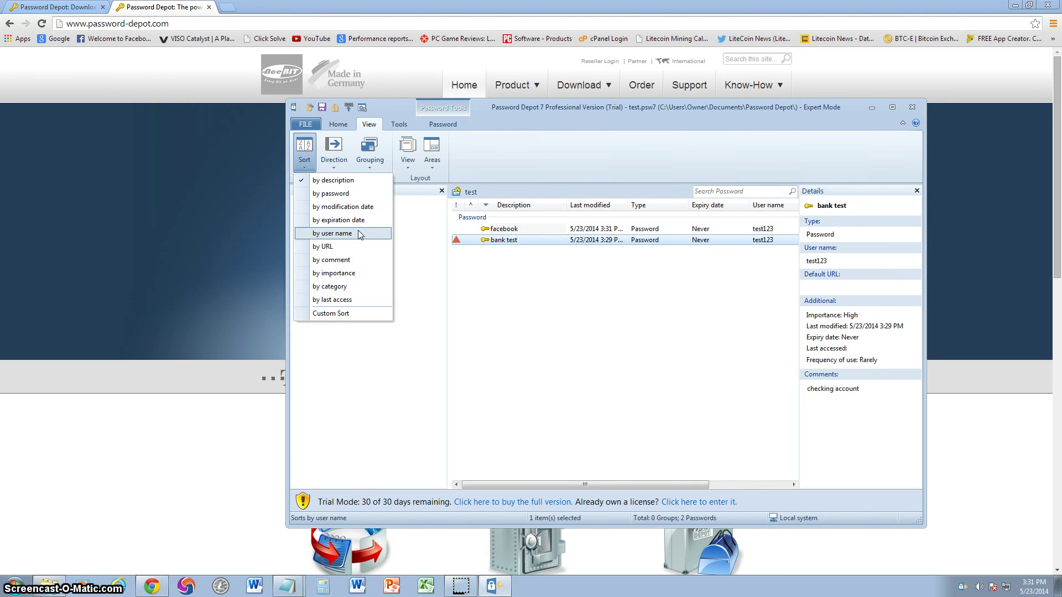
{"action": "left_click", "coordinate": [343, 163]}
{"action": "left_click", "coordinate": [343, 163]}
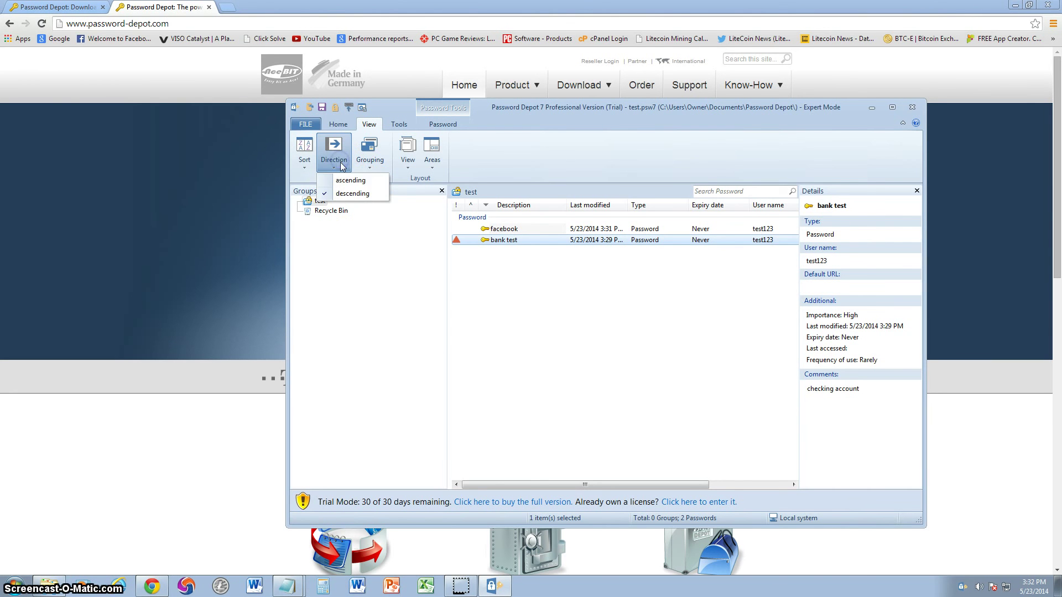
{"action": "left_click", "coordinate": [380, 199]}
{"action": "left_click", "coordinate": [369, 151]}
{"action": "left_click", "coordinate": [396, 203]}
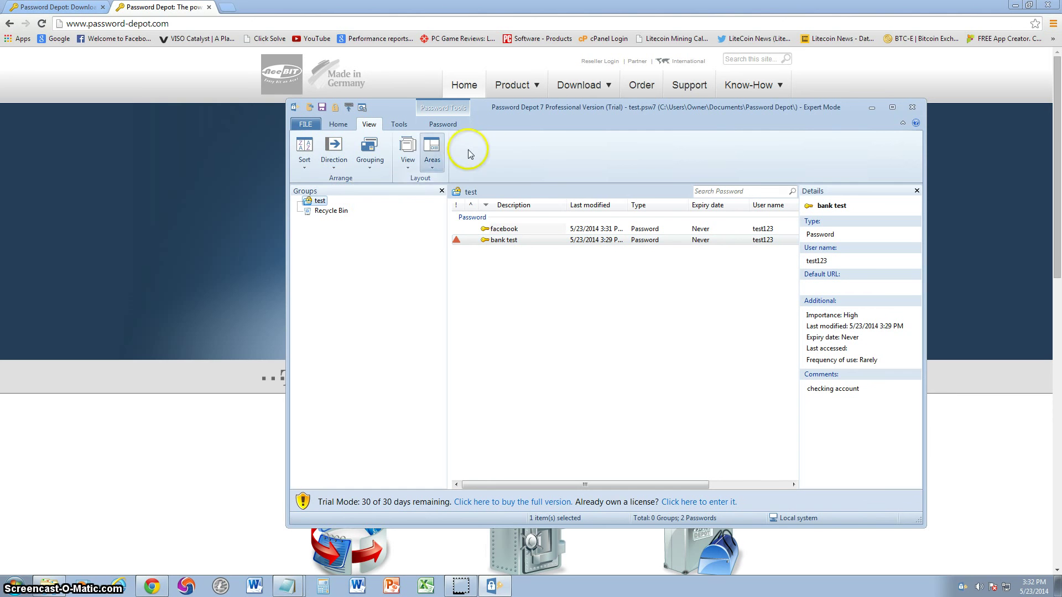
{"action": "left_click", "coordinate": [408, 168]}
{"action": "left_click", "coordinate": [514, 154]}
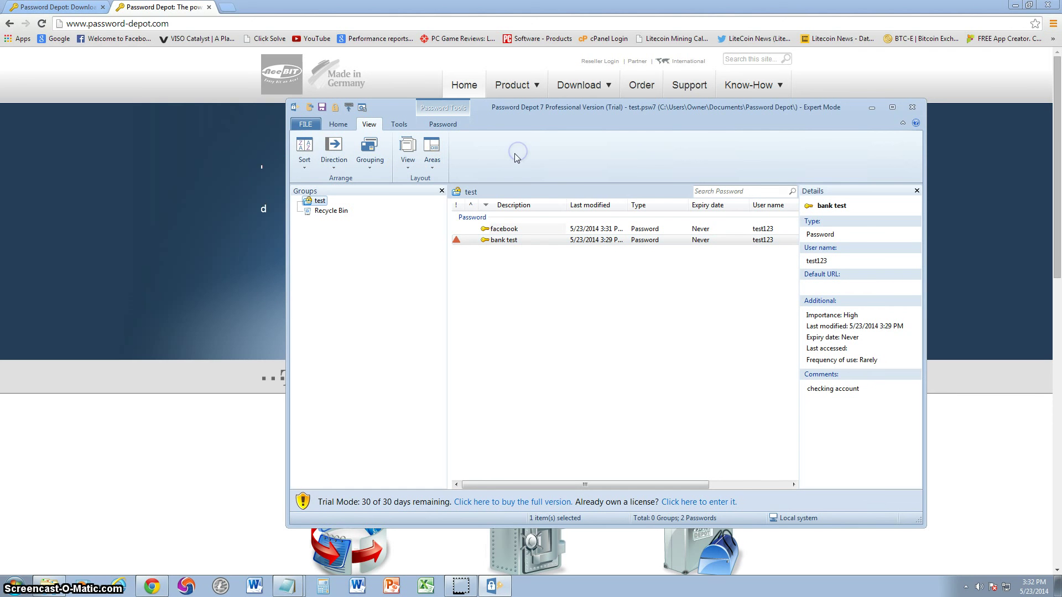
{"action": "left_click", "coordinate": [434, 170]}
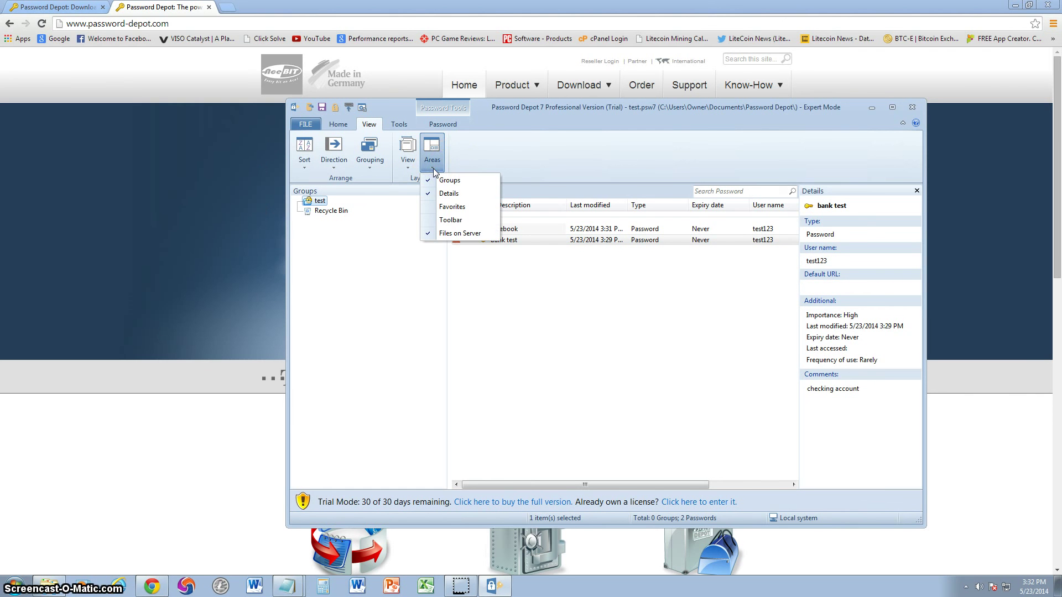
{"action": "left_click", "coordinate": [449, 219]}
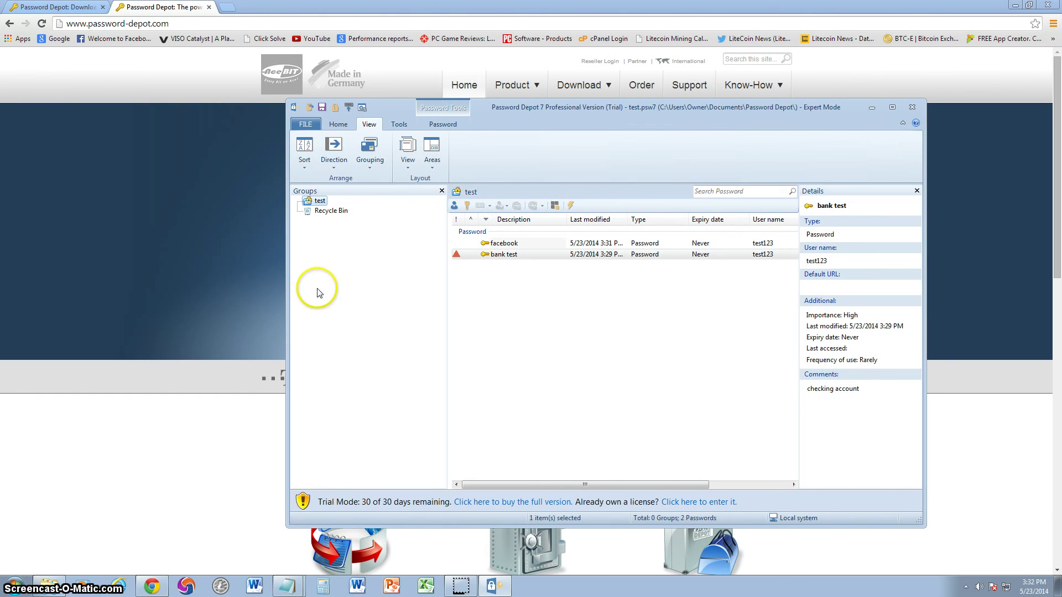
Open the Synchronize Files manager from Tools and move it toward the lower right
{"action": "left_click", "coordinate": [395, 125]}
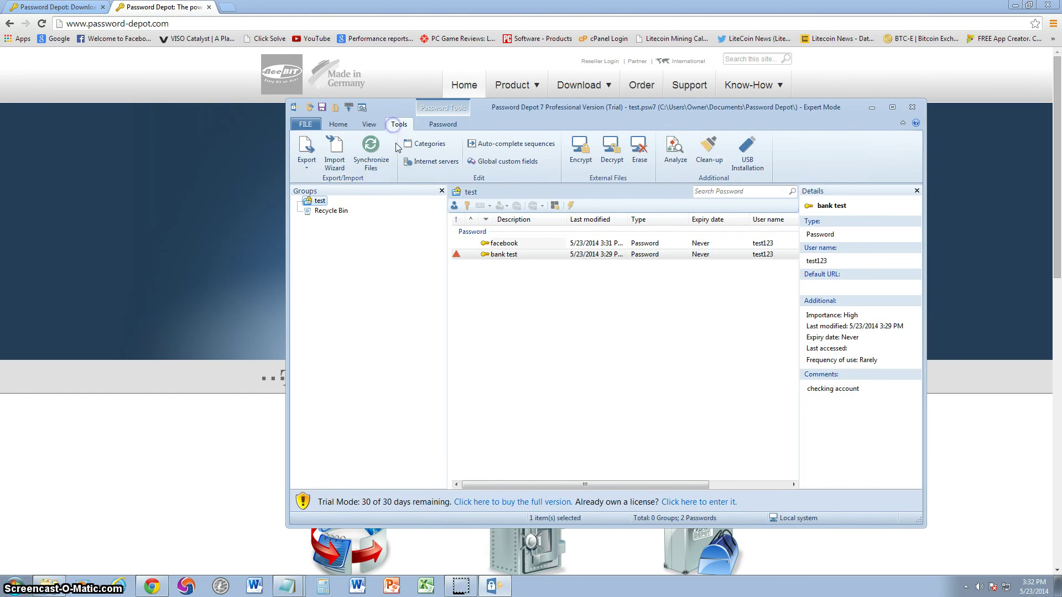
{"action": "left_click", "coordinate": [378, 164]}
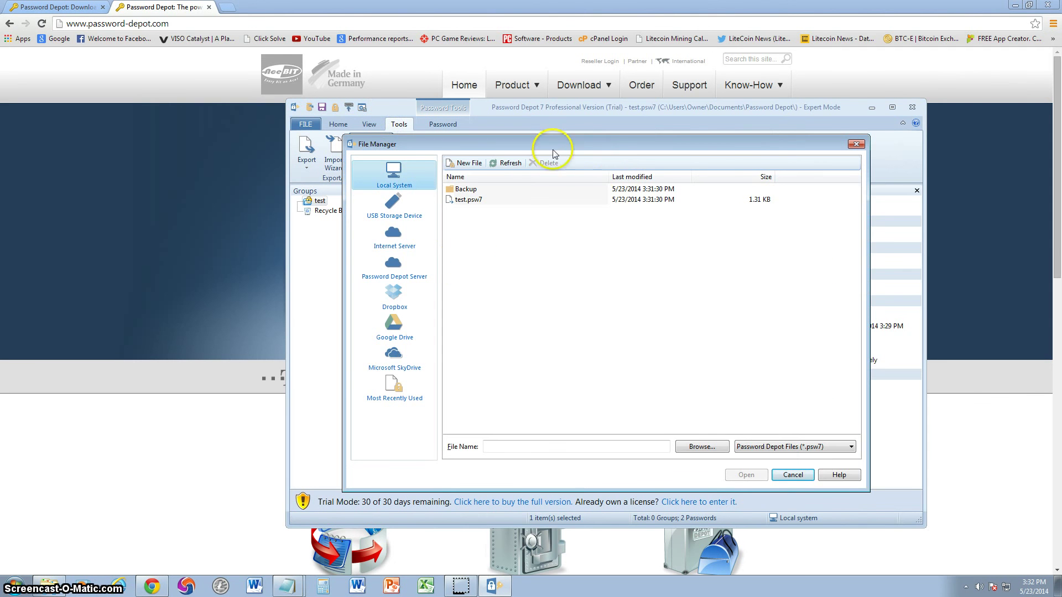
{"action": "left_click_drag", "start_coordinate": [550, 144], "coordinate": [643, 221]}
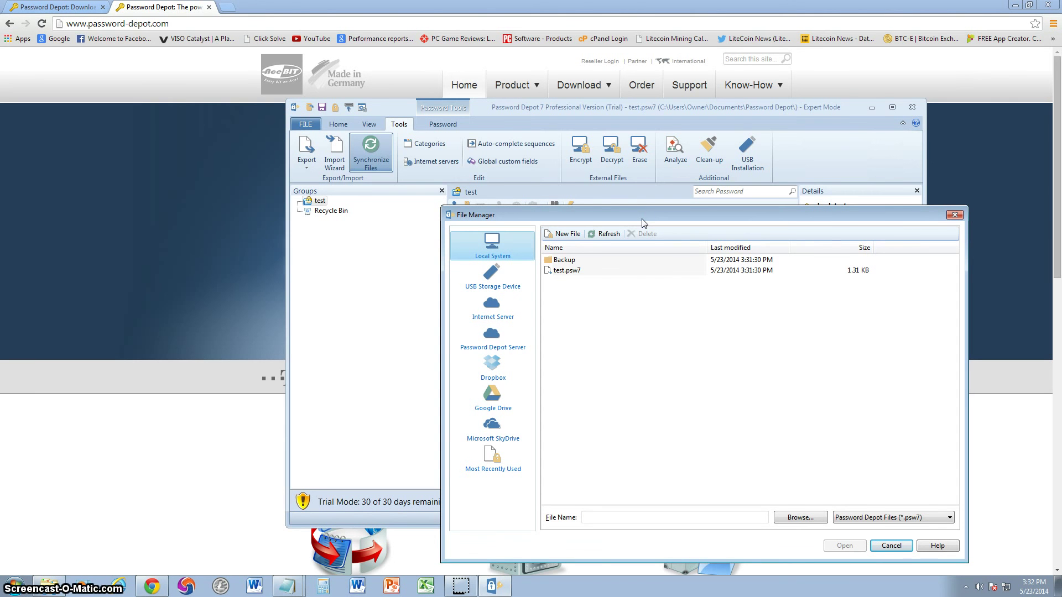
{"action": "left_click_drag", "start_coordinate": [642, 218], "coordinate": [620, 211]}
Back in Chrome, go to the site's Download page and choose the Password Depot Server download
{"action": "left_click", "coordinate": [1028, 208]}
{"action": "mouse_move", "coordinate": [580, 85]}
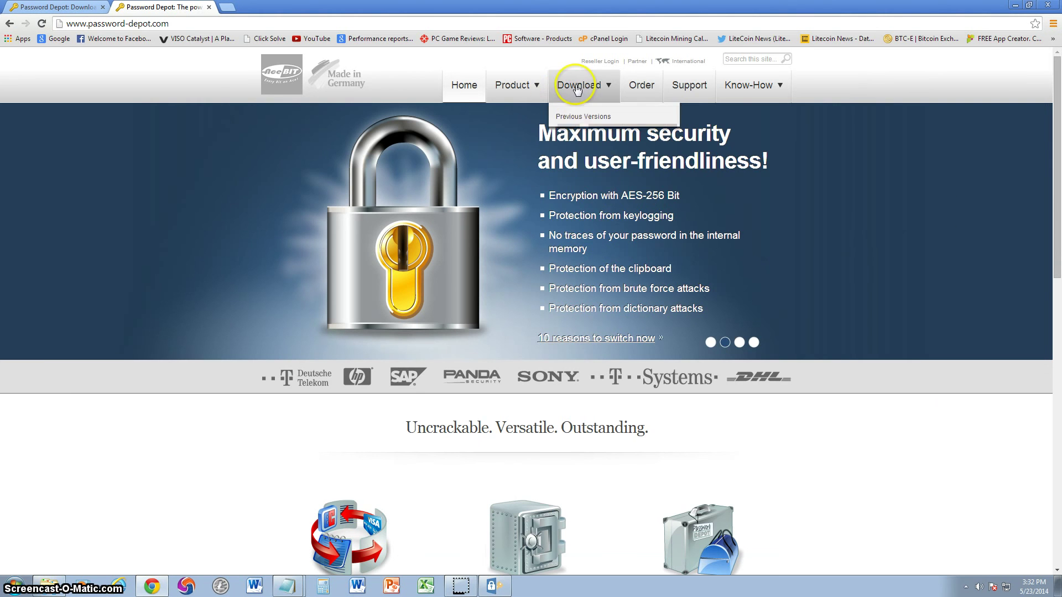
{"action": "left_click", "coordinate": [575, 111]}
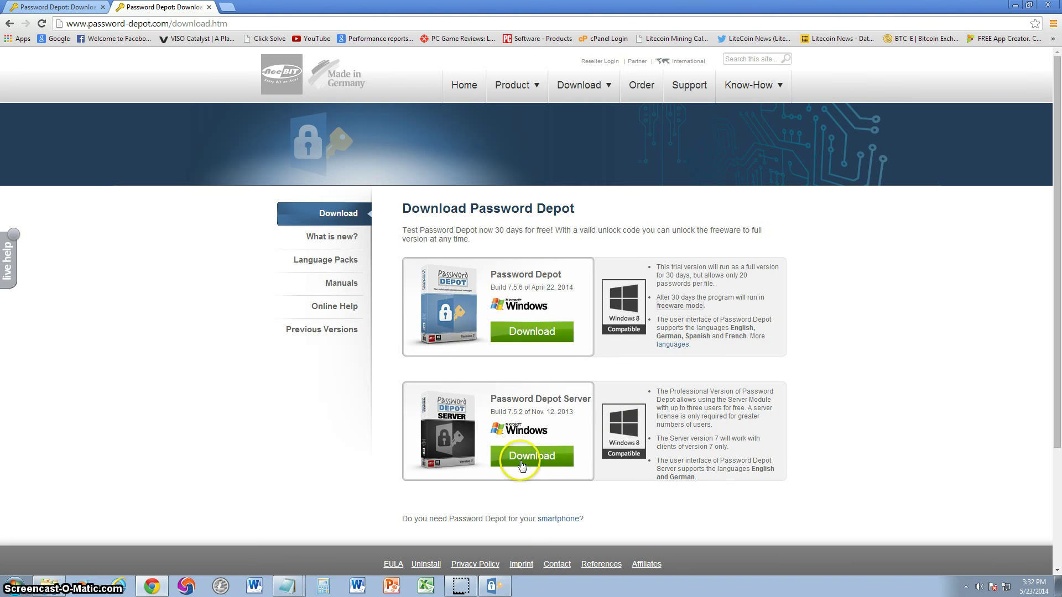
{"action": "left_click", "coordinate": [509, 455]}
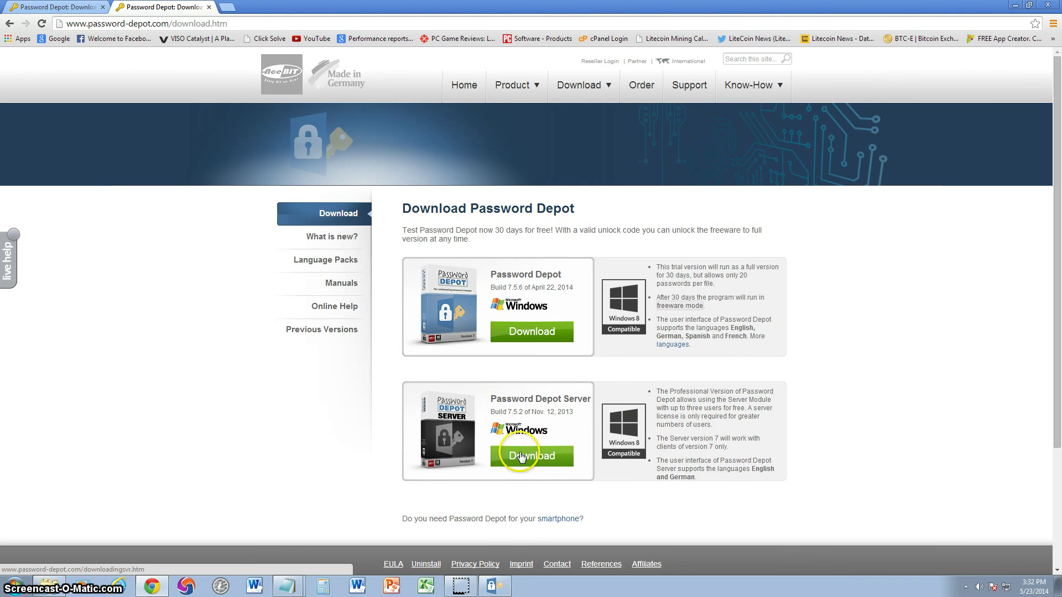
Return to Password Depot, centre the File Manager dialog, then close it
{"action": "left_click", "coordinate": [493, 586]}
{"action": "left_click_drag", "start_coordinate": [620, 214], "coordinate": [553, 163]}
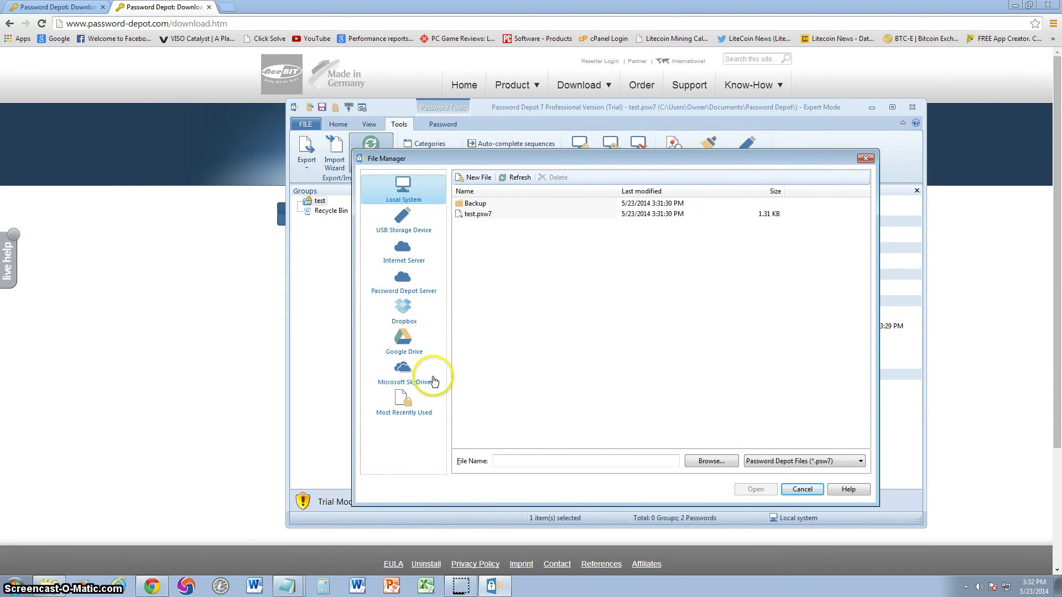
{"action": "left_click", "coordinate": [865, 159]}
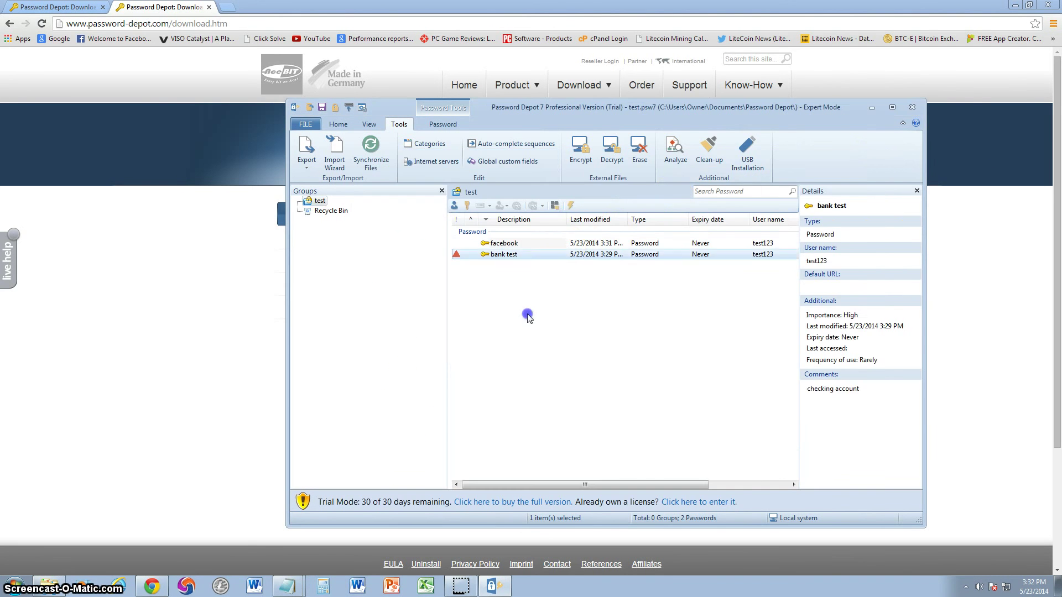
{"action": "left_click", "coordinate": [580, 148]}
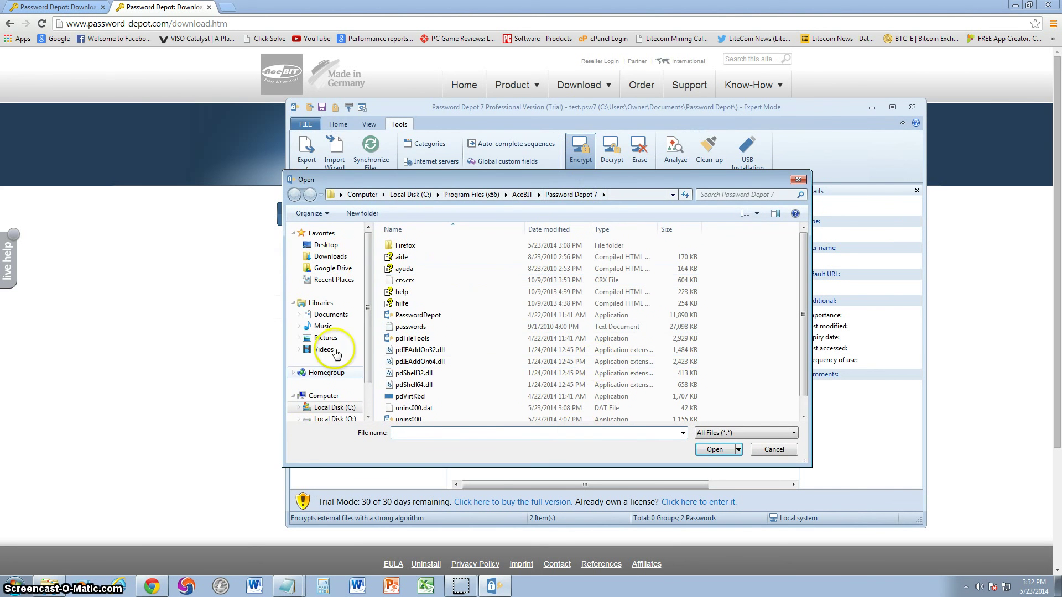
{"action": "left_click", "coordinate": [798, 179]}
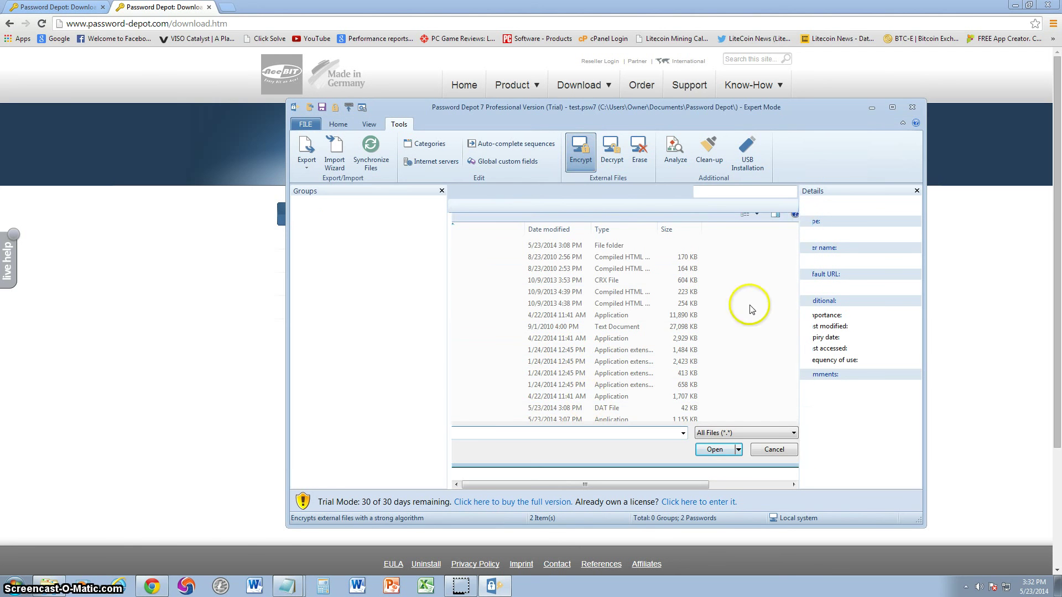
{"action": "left_click", "coordinate": [612, 149]}
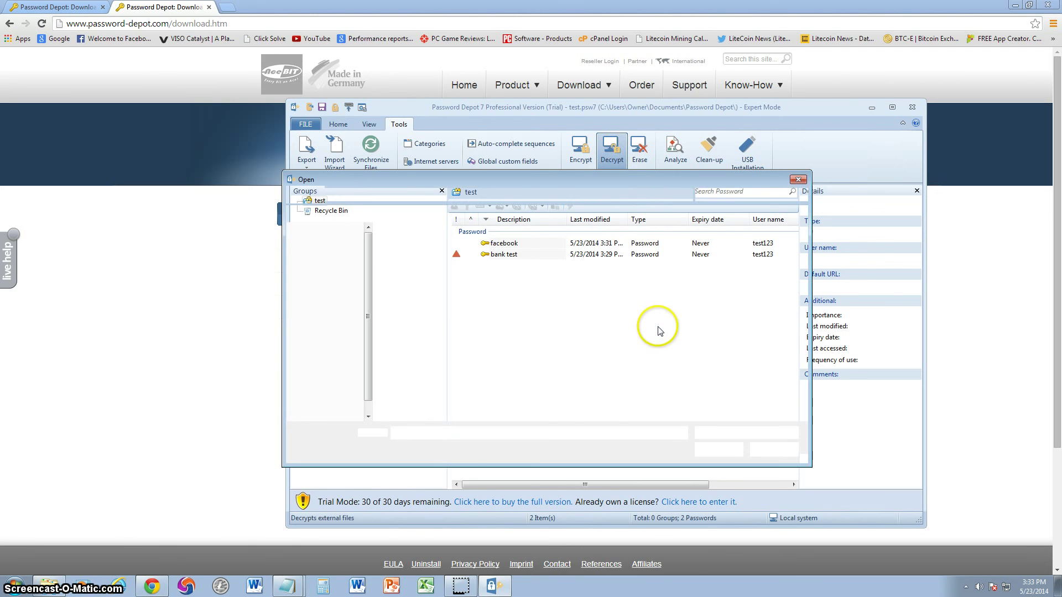
{"action": "left_click", "coordinate": [798, 179]}
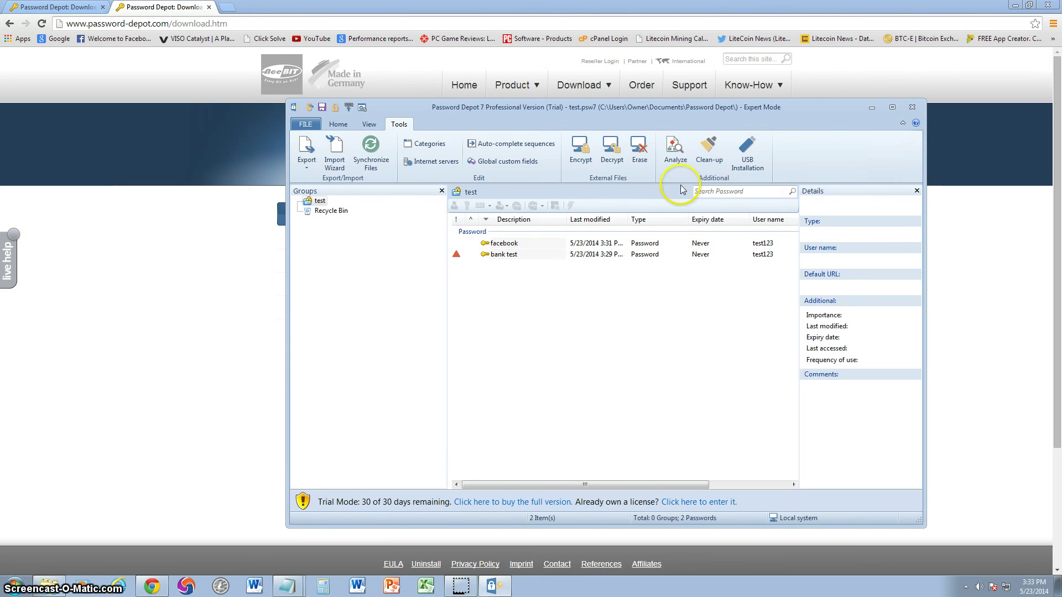
Analyze the passwords: bank test cracks in 3 hours, facebook in under 1 second; run it twice
{"action": "left_click", "coordinate": [675, 151]}
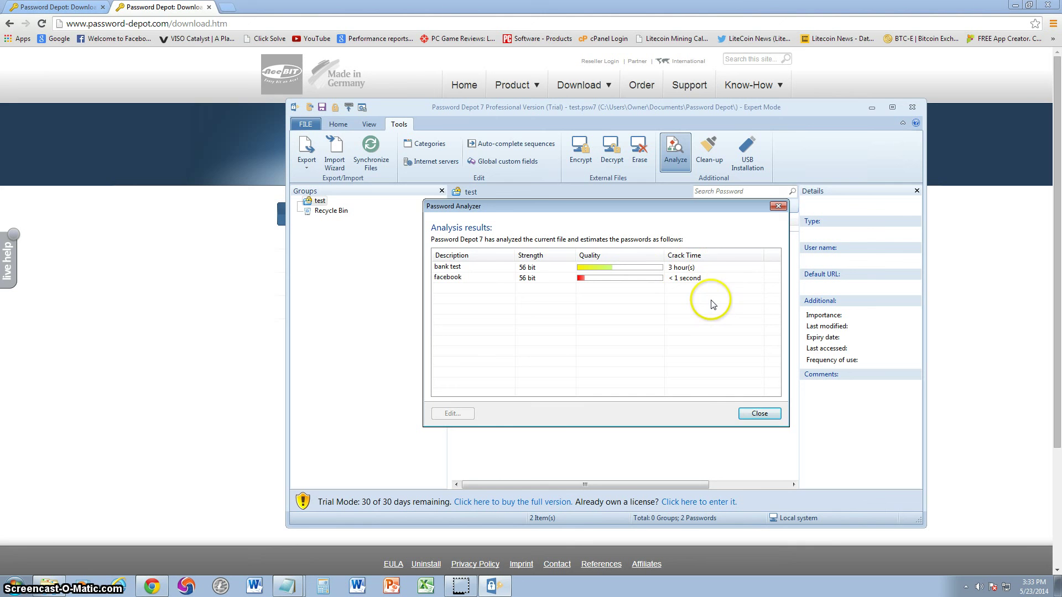
{"action": "left_click", "coordinate": [528, 278]}
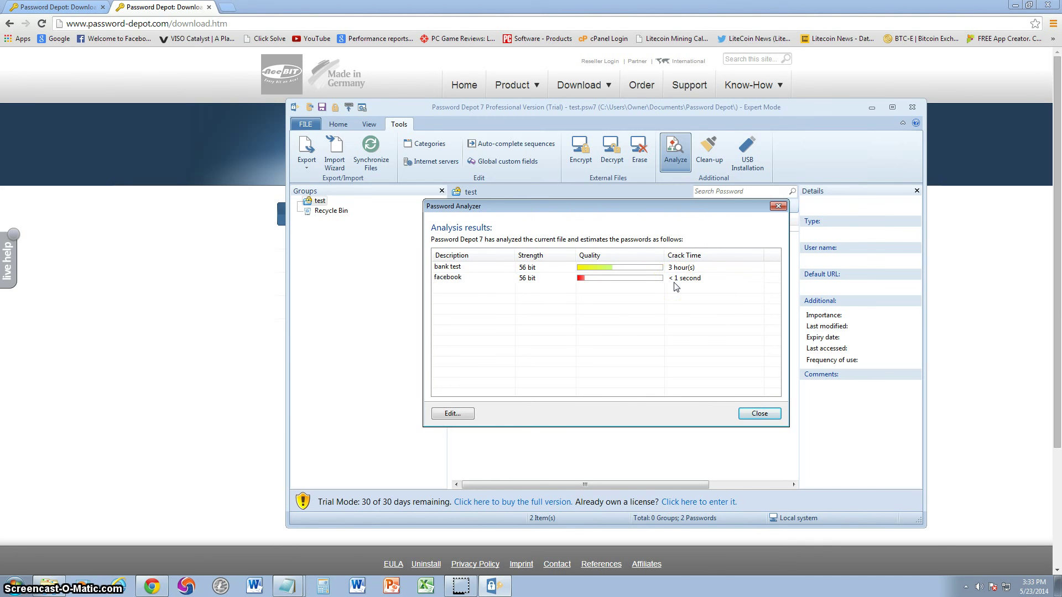
{"action": "left_click", "coordinate": [546, 269]}
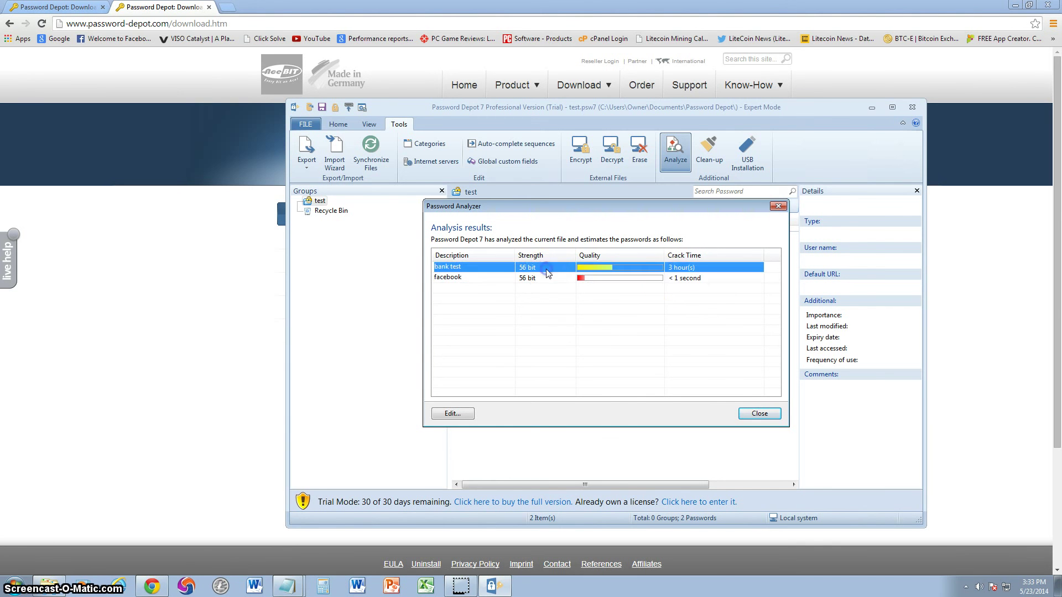
{"action": "left_click", "coordinate": [661, 272]}
{"action": "left_click", "coordinate": [692, 269]}
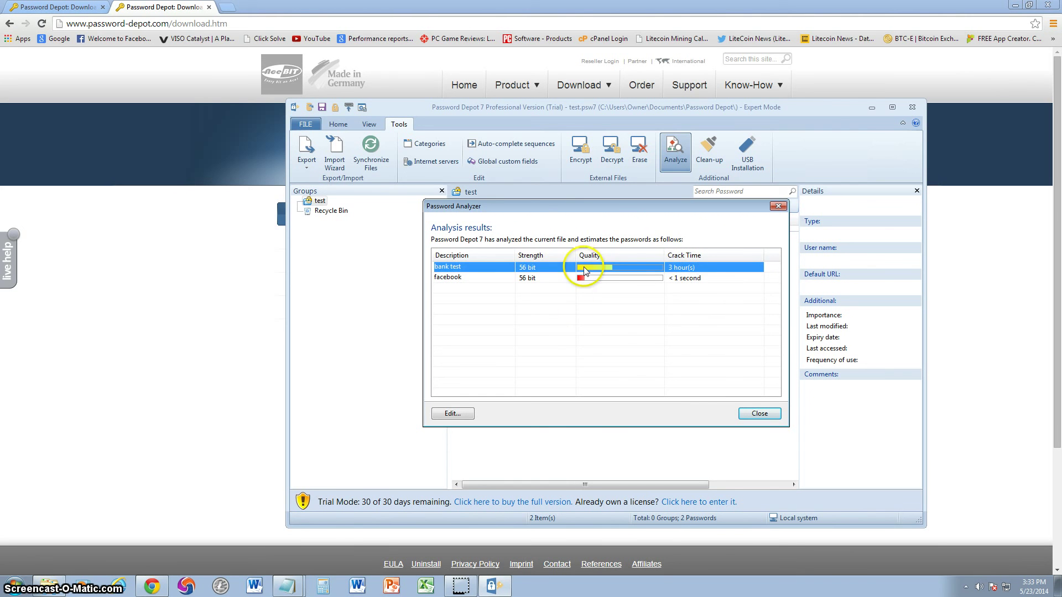
{"action": "left_click", "coordinate": [669, 274]}
{"action": "left_click", "coordinate": [668, 270]}
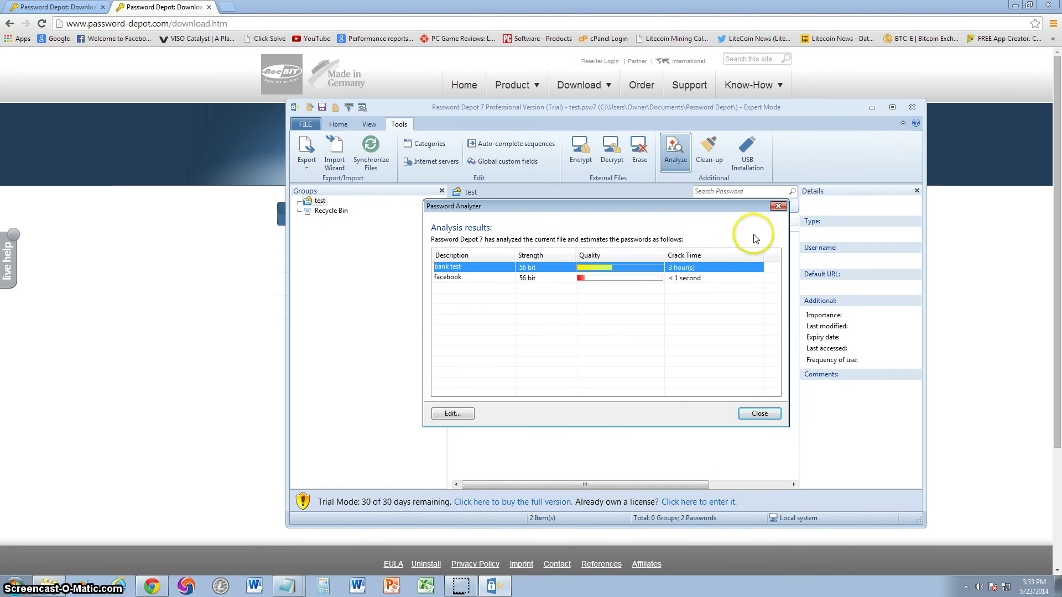
{"action": "left_click", "coordinate": [775, 208]}
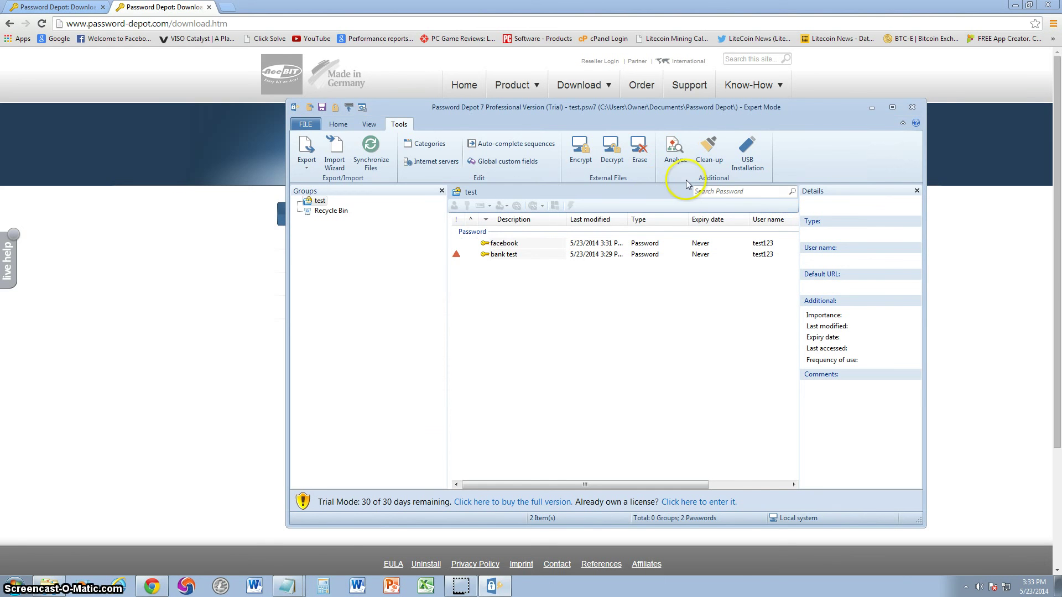
{"action": "left_click", "coordinate": [675, 152]}
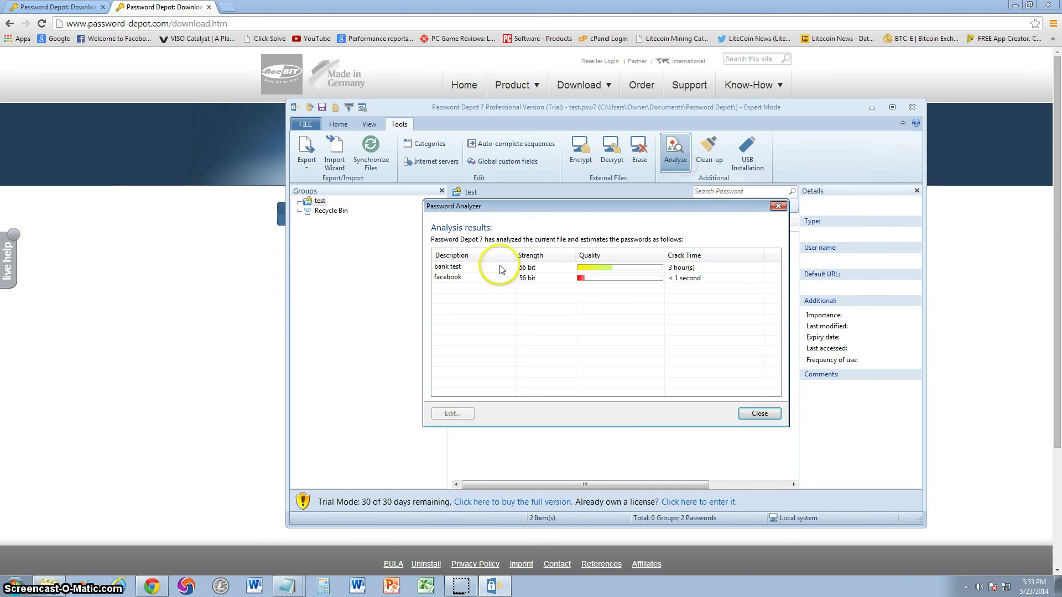
{"action": "left_click", "coordinate": [778, 206]}
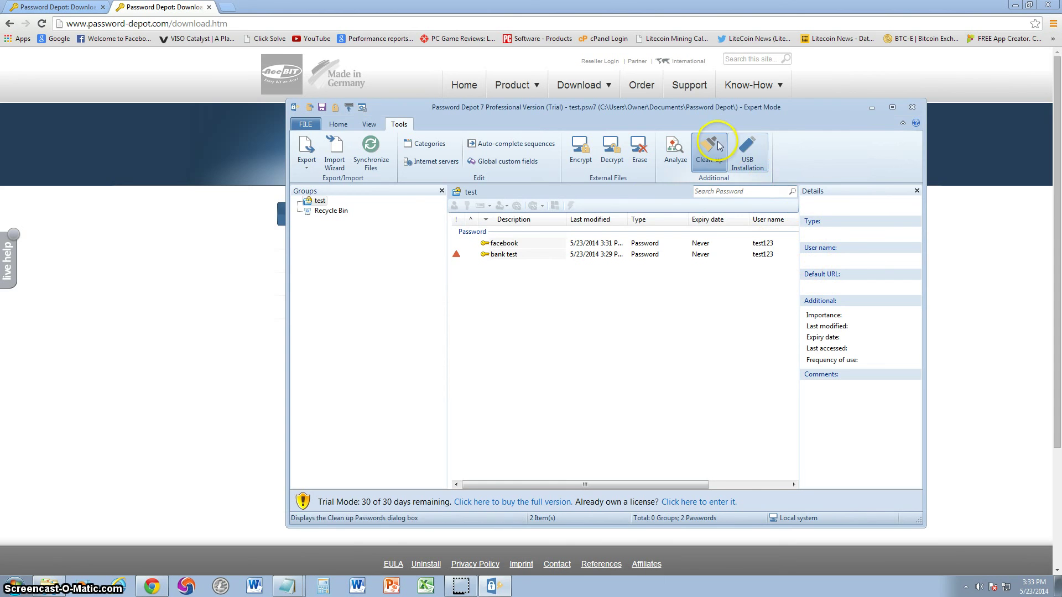
{"action": "left_click", "coordinate": [746, 155]}
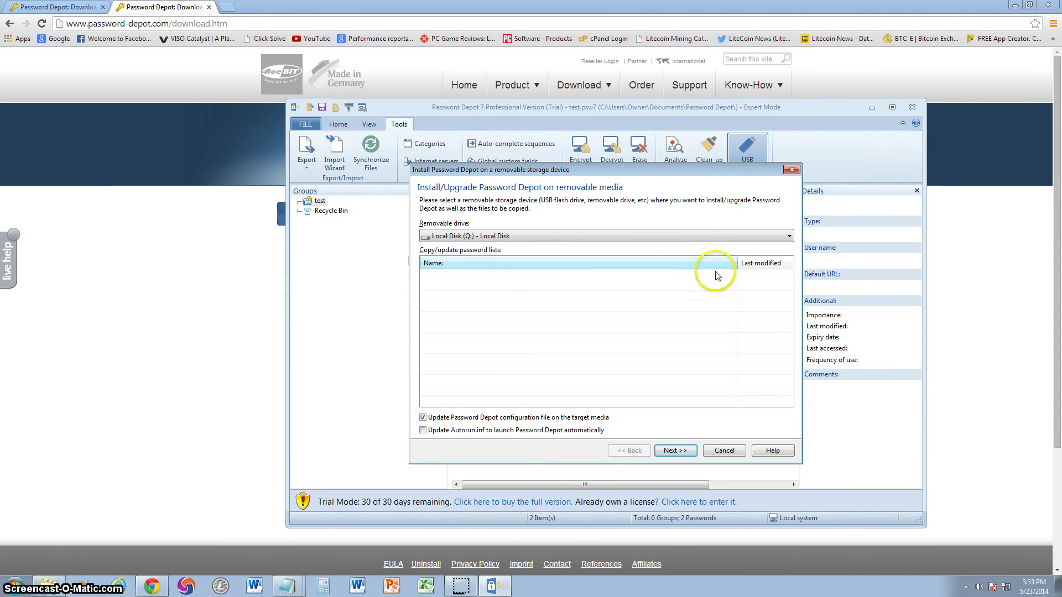
{"action": "left_click", "coordinate": [791, 172]}
{"action": "left_click", "coordinate": [505, 318]}
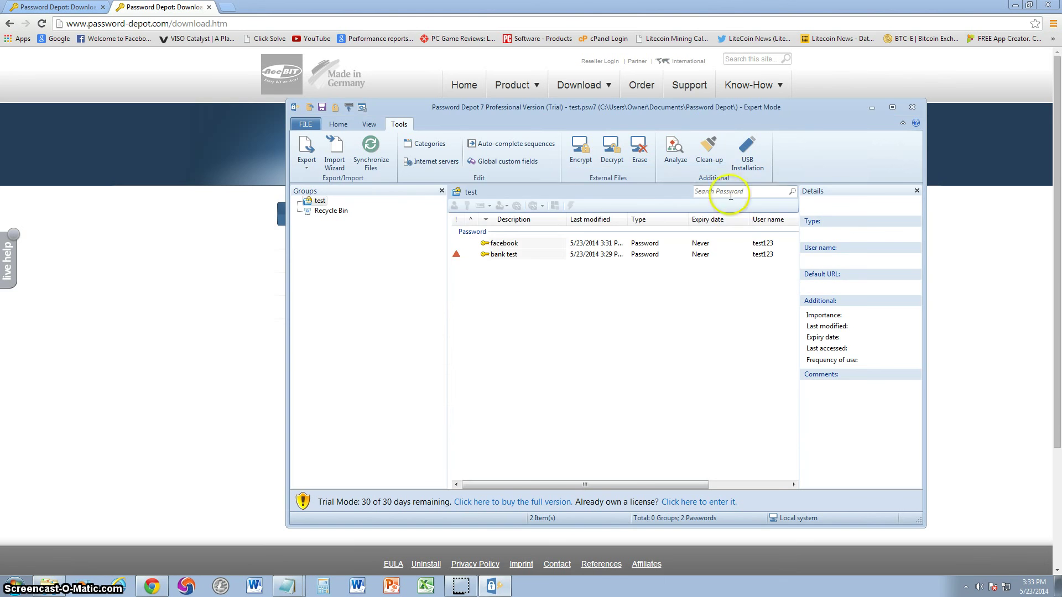
{"action": "left_click", "coordinate": [714, 161]}
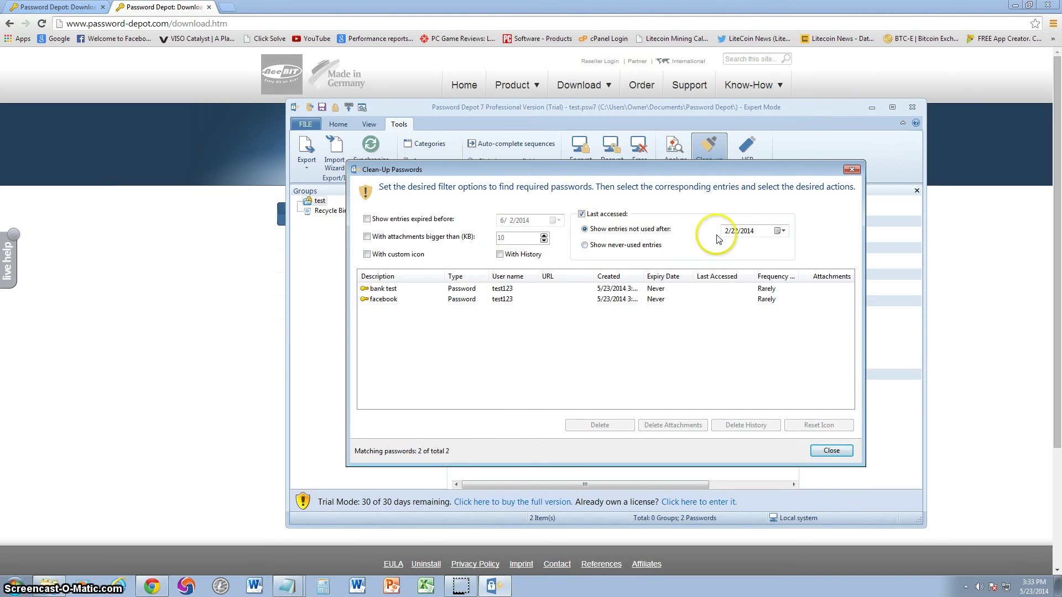
{"action": "left_click", "coordinate": [849, 170]}
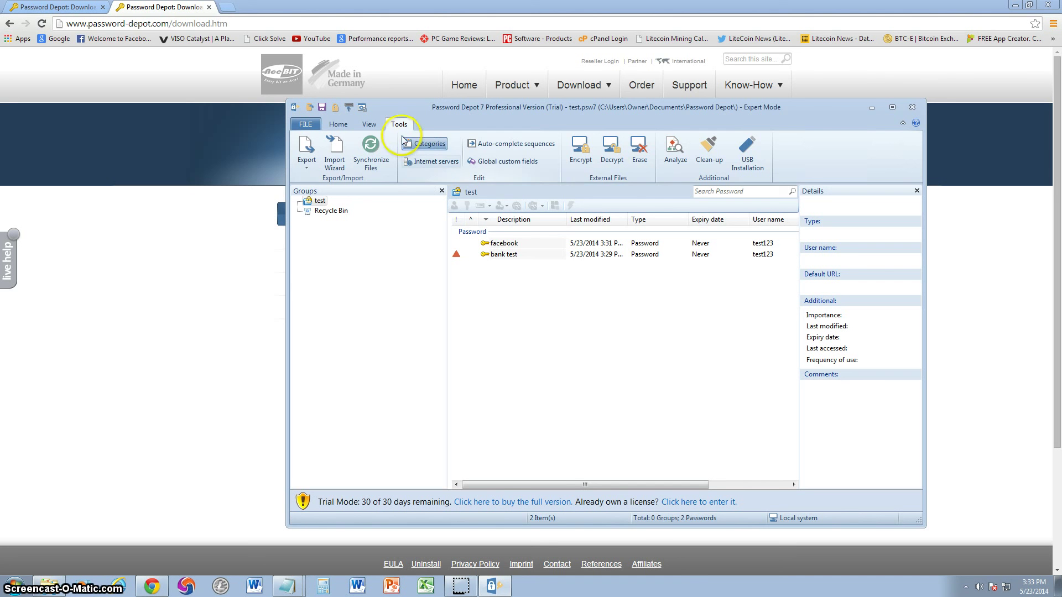
On the Home tab, shift the window up-left and open then close Options unchanged
{"action": "left_click", "coordinate": [338, 124]}
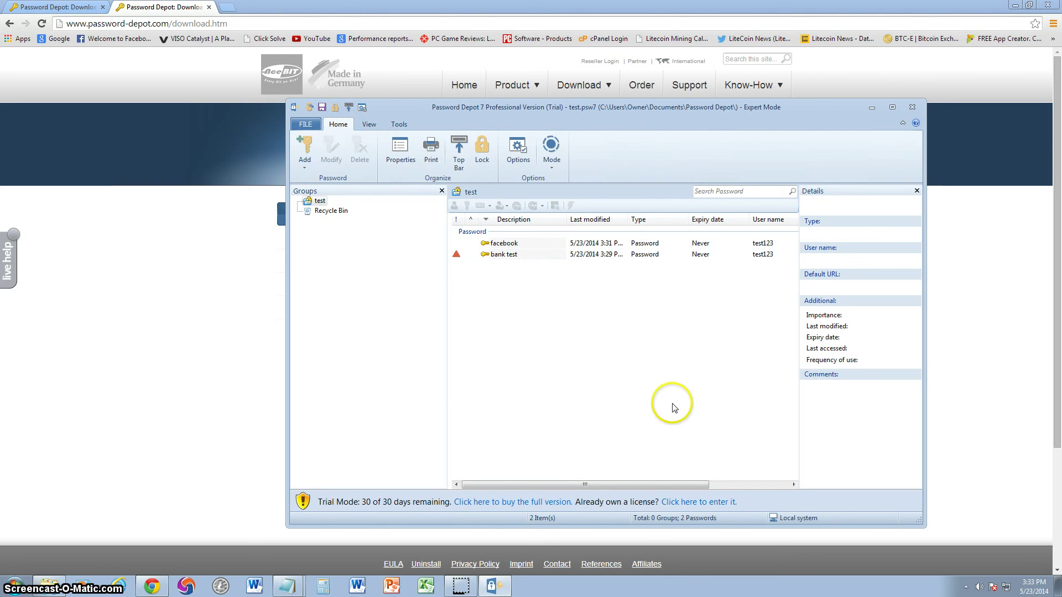
{"action": "left_click_drag", "start_coordinate": [501, 117], "coordinate": [479, 108]}
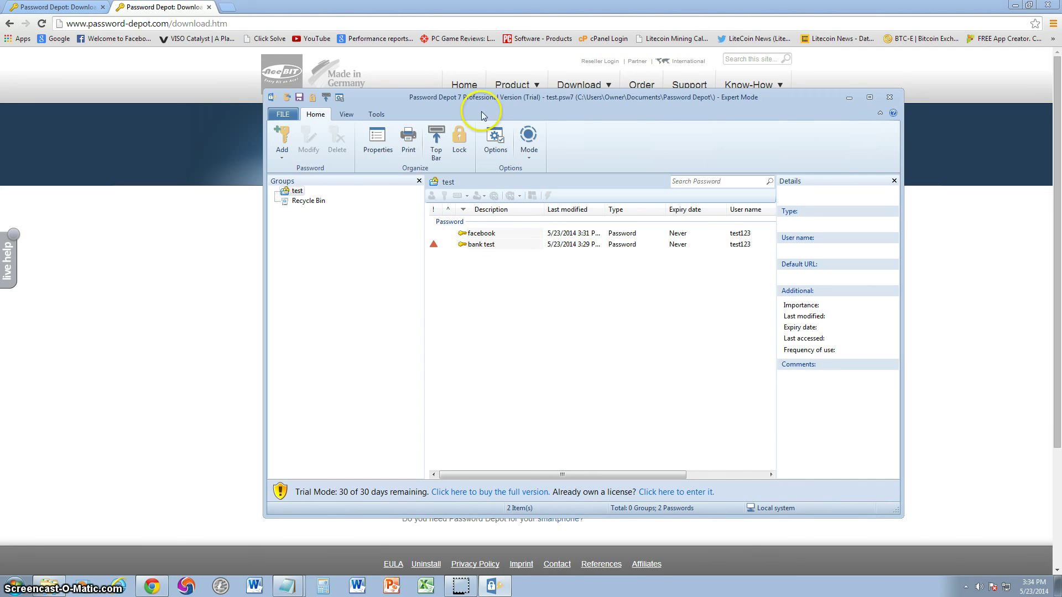
{"action": "left_click", "coordinate": [494, 141]}
{"action": "left_click", "coordinate": [792, 161]}
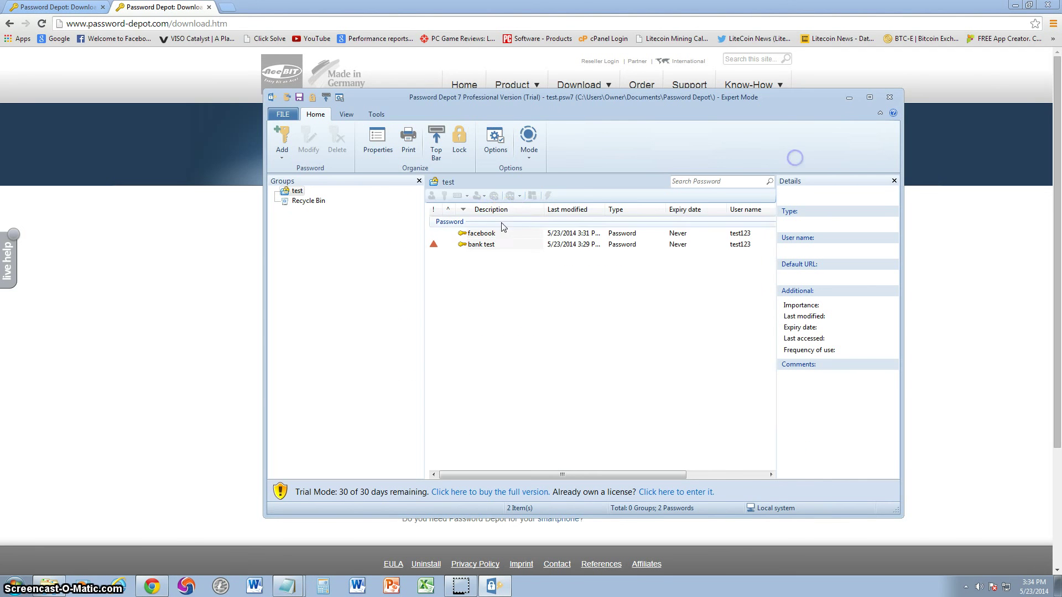
Rerun the password strength analysis from Tools and close the results
{"action": "left_click", "coordinate": [376, 114]}
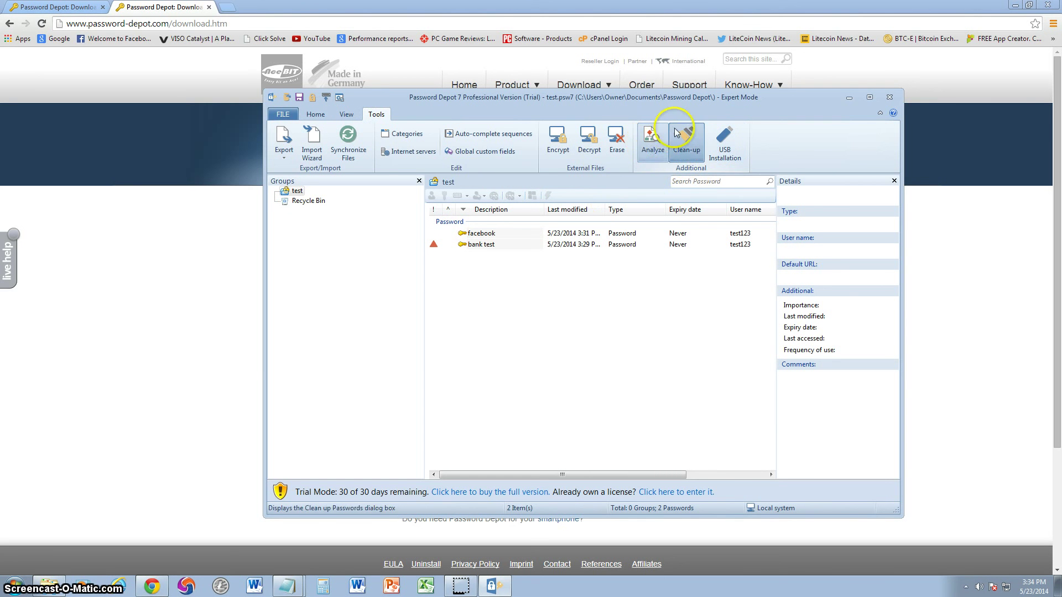
{"action": "left_click", "coordinate": [652, 142]}
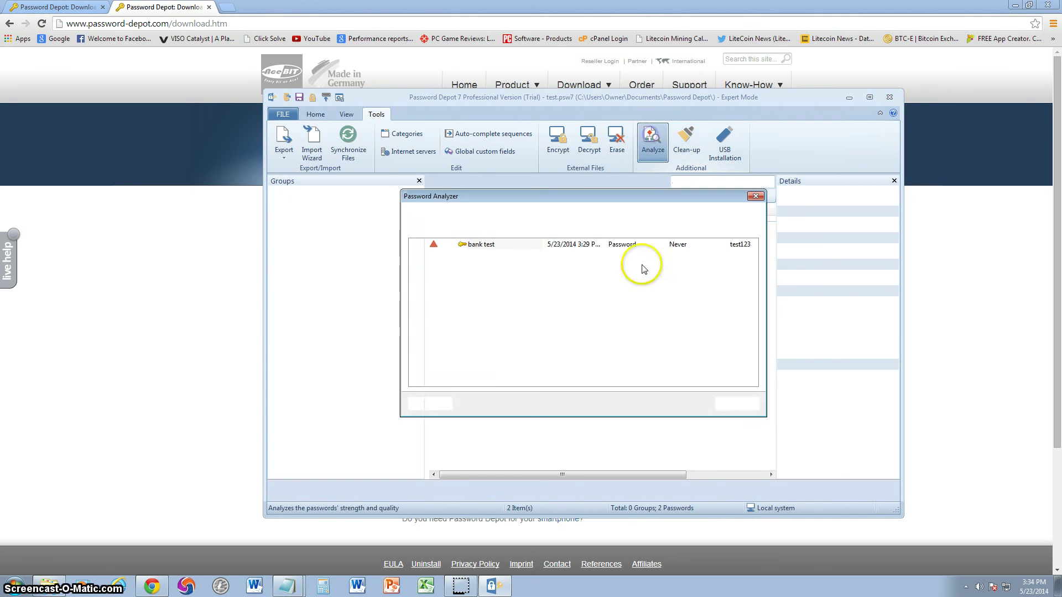
{"action": "left_click", "coordinate": [755, 197]}
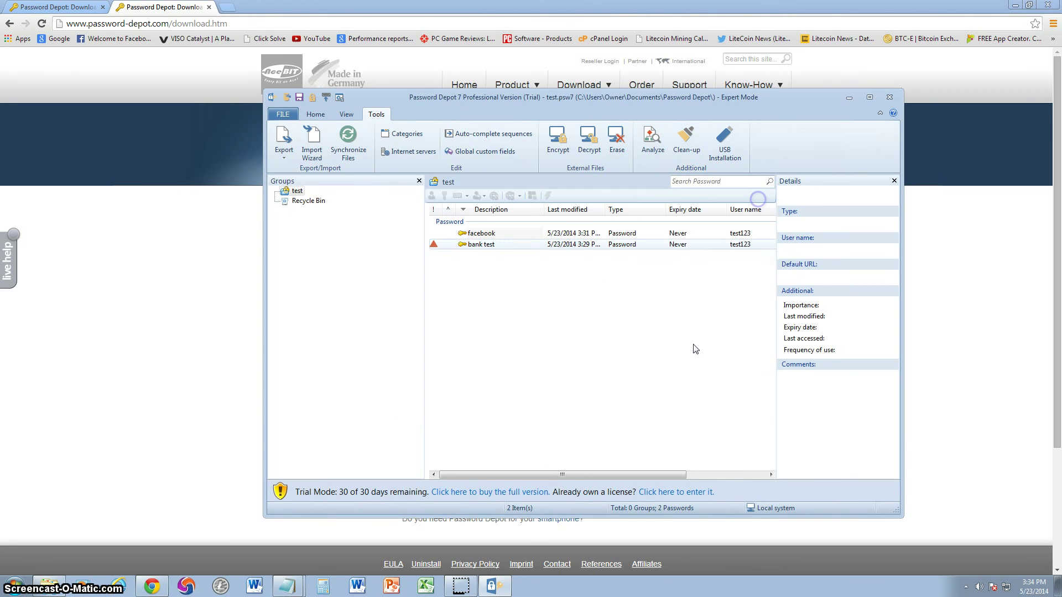
Open the order page with 29 € full version and highlight the 9.95 € upgrade price
{"action": "left_click", "coordinate": [971, 239]}
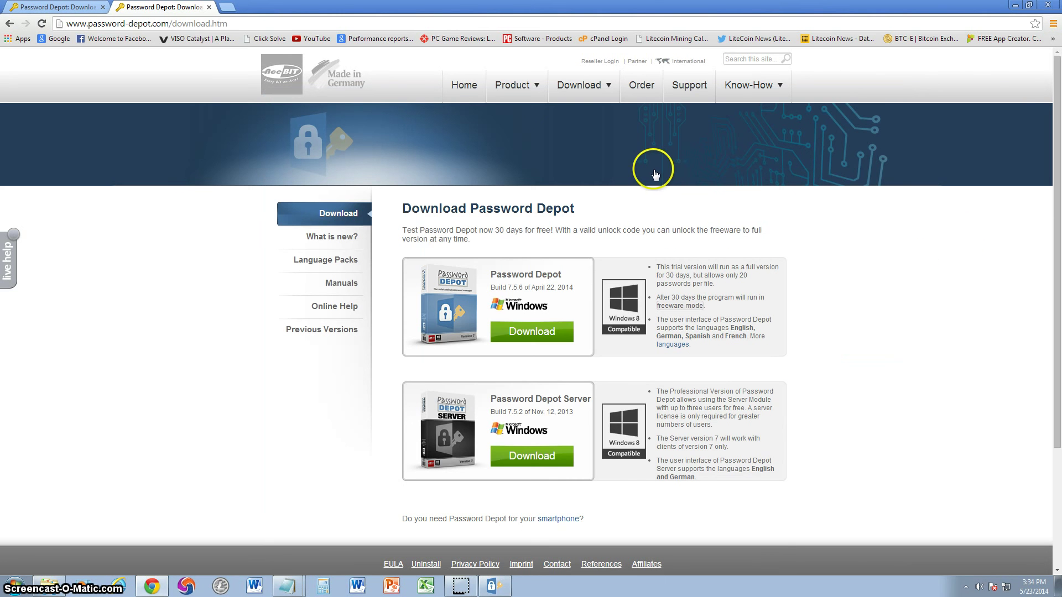
{"action": "left_click", "coordinate": [495, 585]}
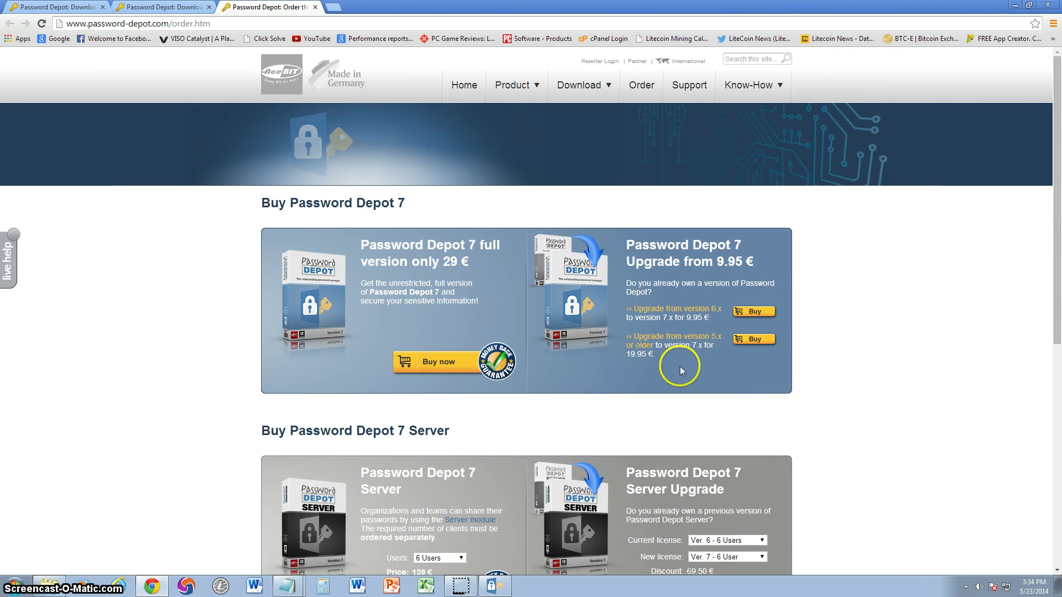
{"action": "scroll", "coordinate": [863, 254], "scroll_direction": "down", "scroll_amount": 1}
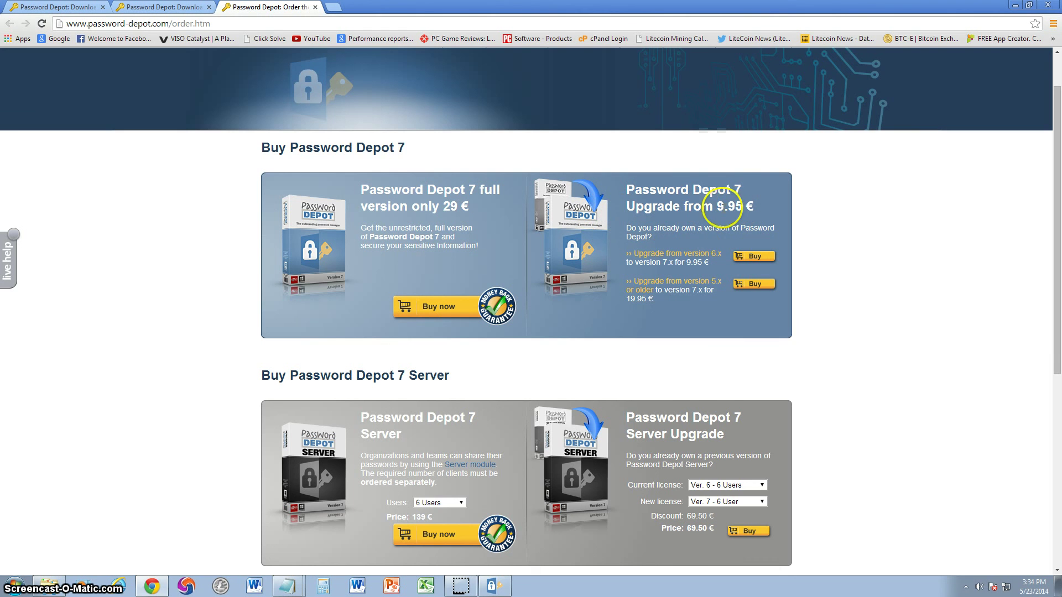
{"action": "left_click_drag", "start_coordinate": [720, 206], "coordinate": [818, 202]}
{"action": "scroll", "coordinate": [856, 344], "scroll_direction": "down", "scroll_amount": 2}
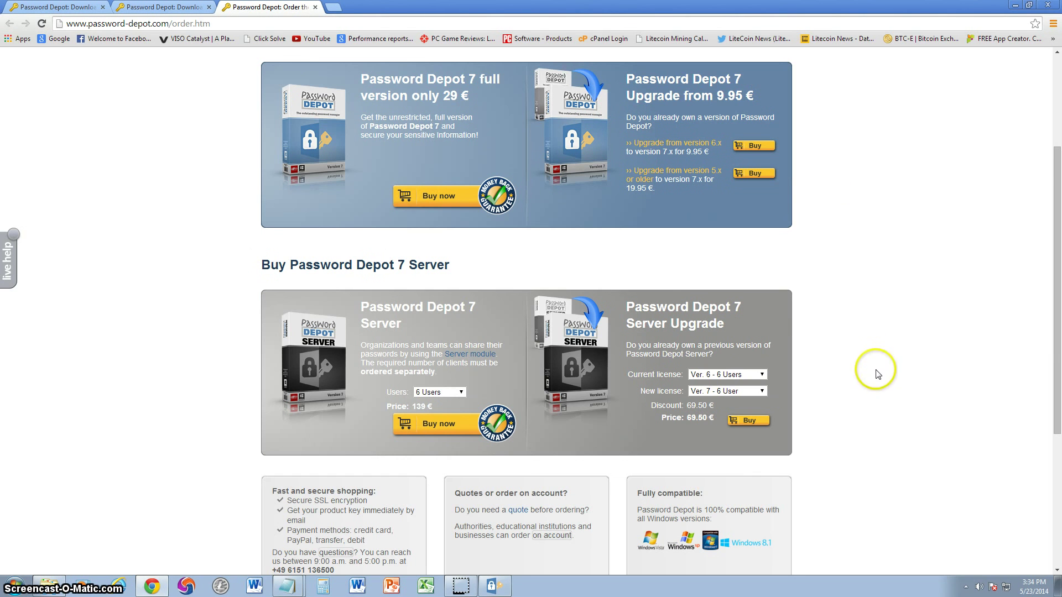
{"action": "left_click", "coordinate": [457, 394]}
{"action": "left_click", "coordinate": [485, 363]}
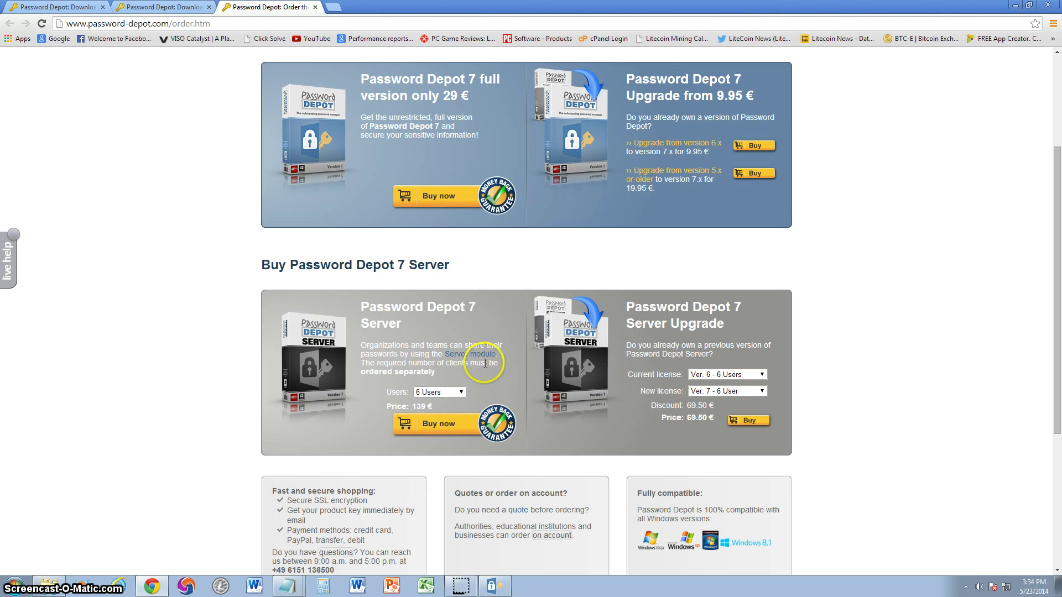
{"action": "left_click", "coordinate": [442, 392]}
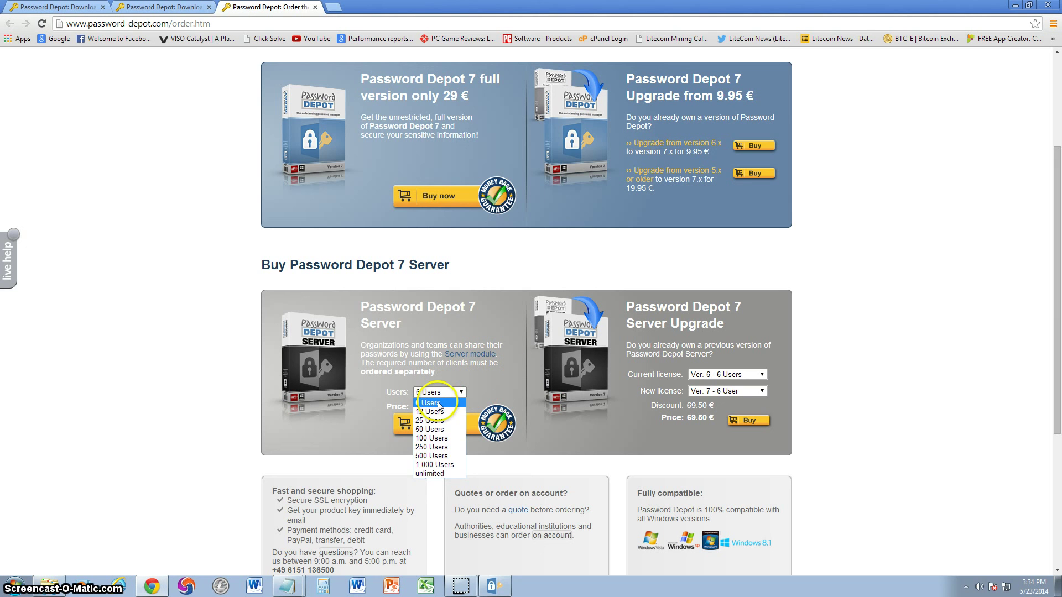
{"action": "left_click", "coordinate": [479, 396]}
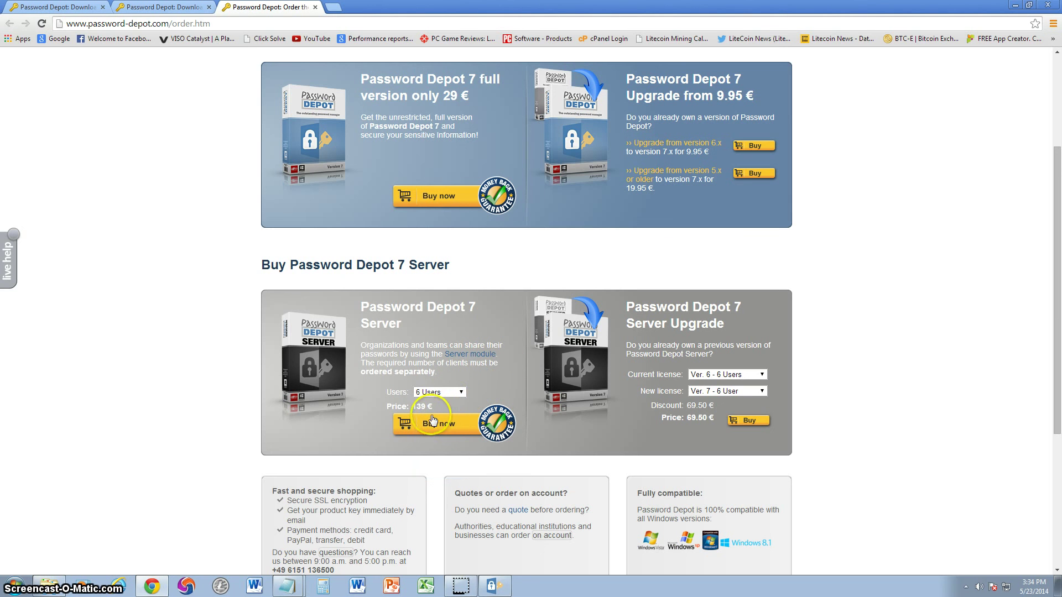
{"action": "left_click", "coordinate": [442, 392]}
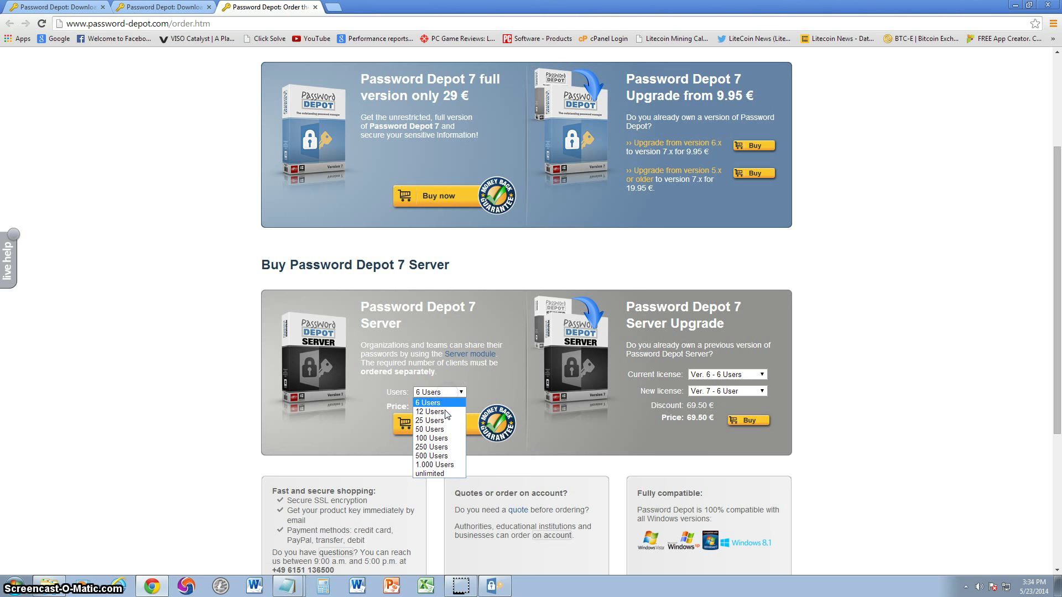
{"action": "left_click", "coordinate": [448, 415]}
{"action": "left_click", "coordinate": [443, 391]}
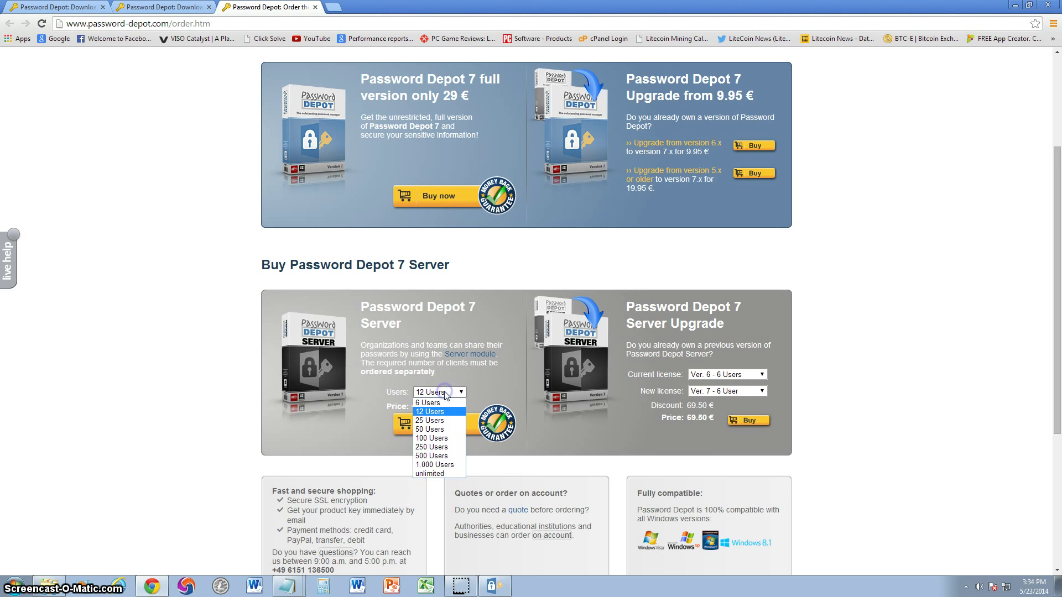
{"action": "left_click", "coordinate": [440, 439]}
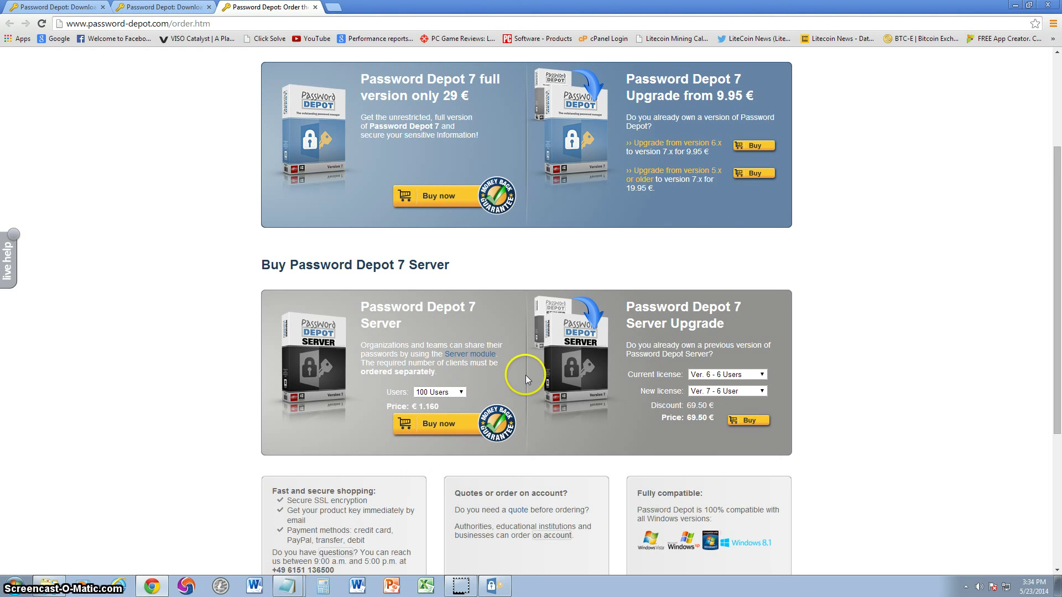
{"action": "left_click", "coordinate": [461, 392]}
{"action": "left_click", "coordinate": [436, 401]}
{"action": "left_click", "coordinate": [441, 425]}
{"action": "scroll", "coordinate": [881, 334], "scroll_direction": "up", "scroll_amount": 3}
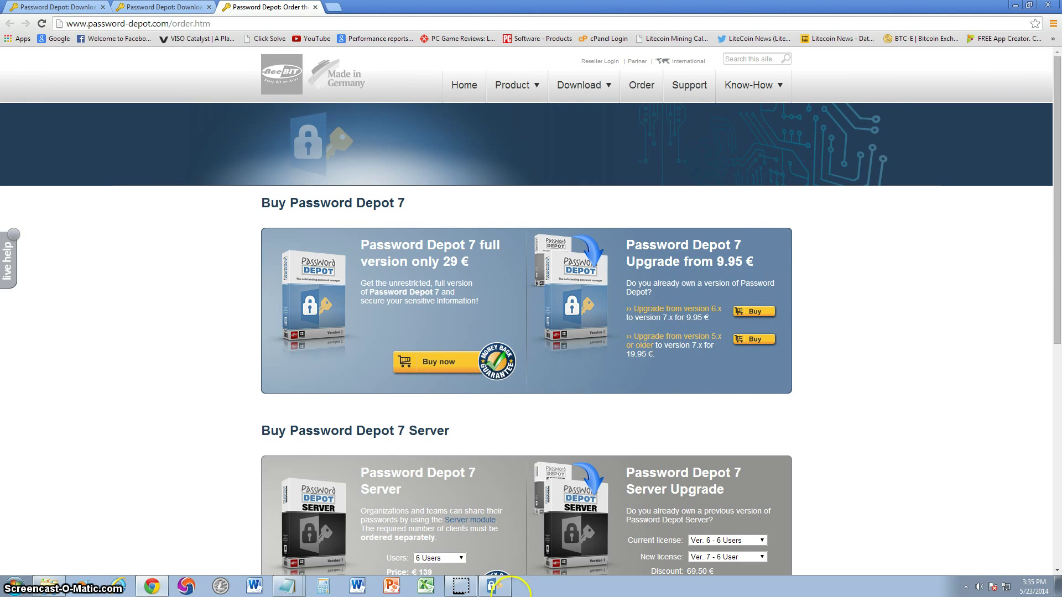
Restore Password Depot over Chrome, showing the facebook and bank test entries
{"action": "left_click", "coordinate": [499, 588]}
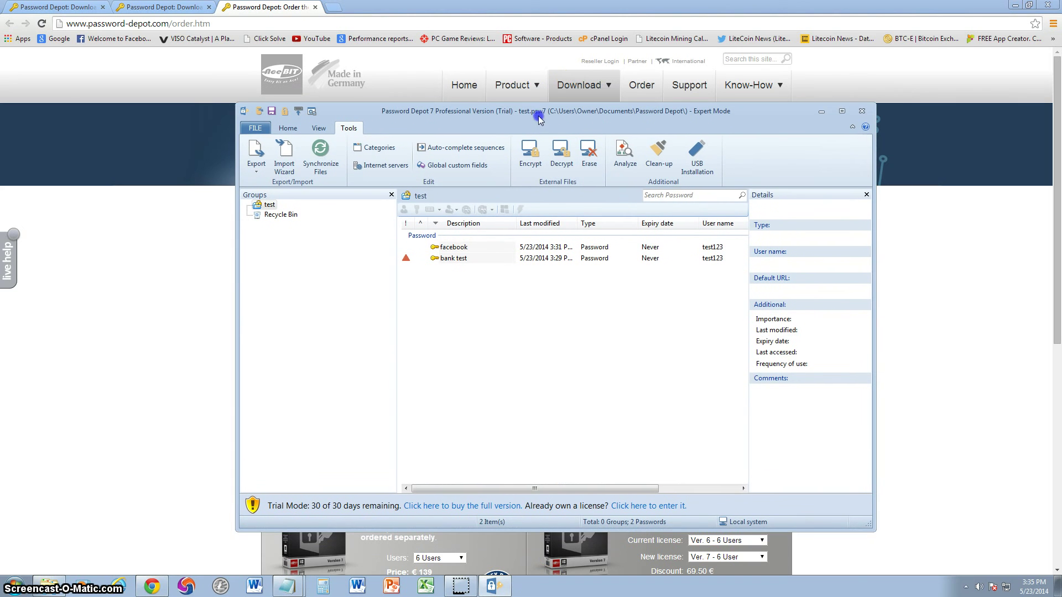